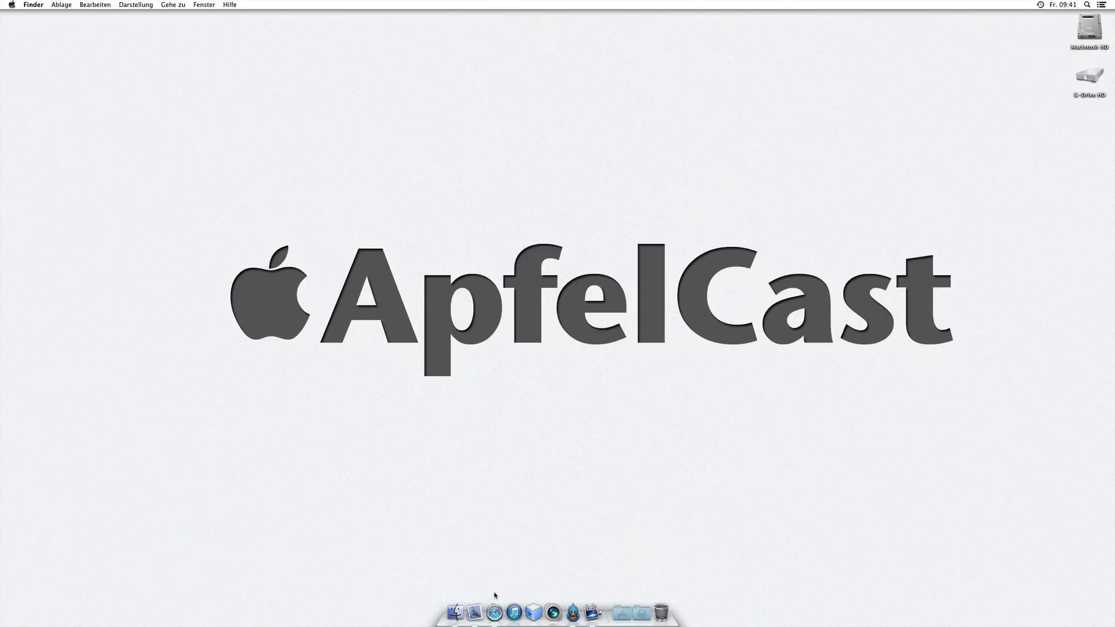
Close the browser and launch ScreenFlow with the premierepro#14 recording project.
{"action": "left_click", "coordinate": [494, 611]}
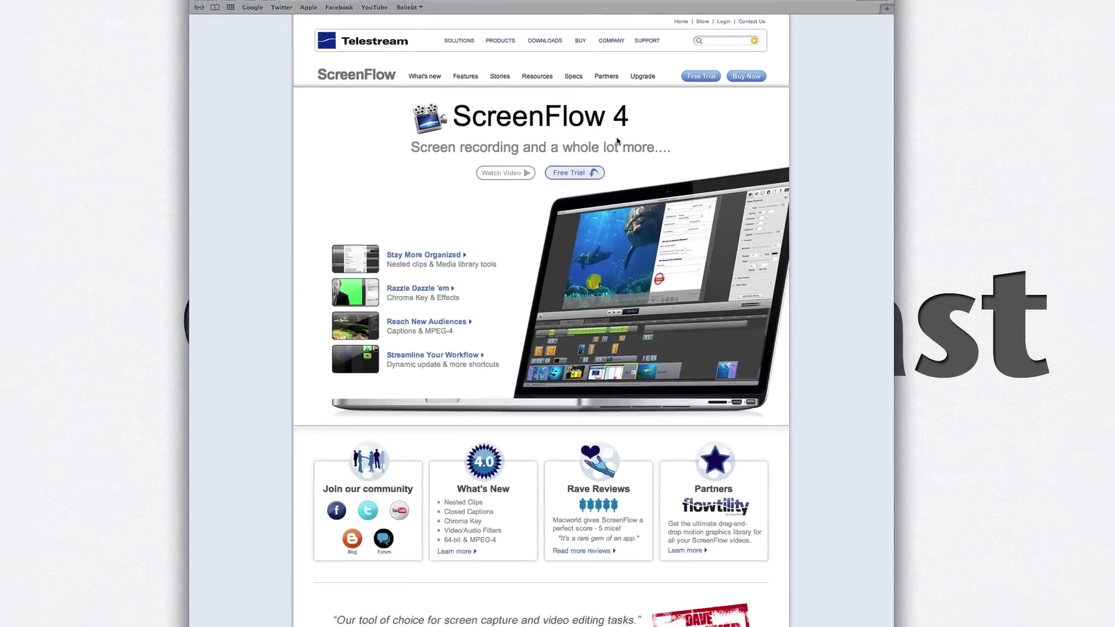
{"action": "key", "text": "super+q"}
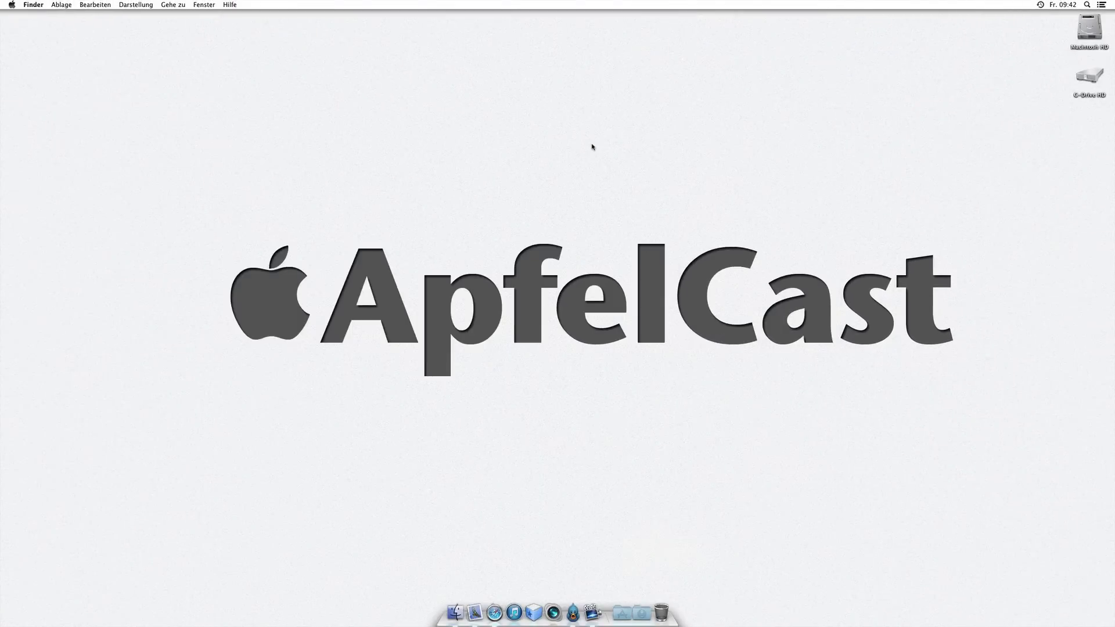
{"action": "left_click", "coordinate": [595, 612]}
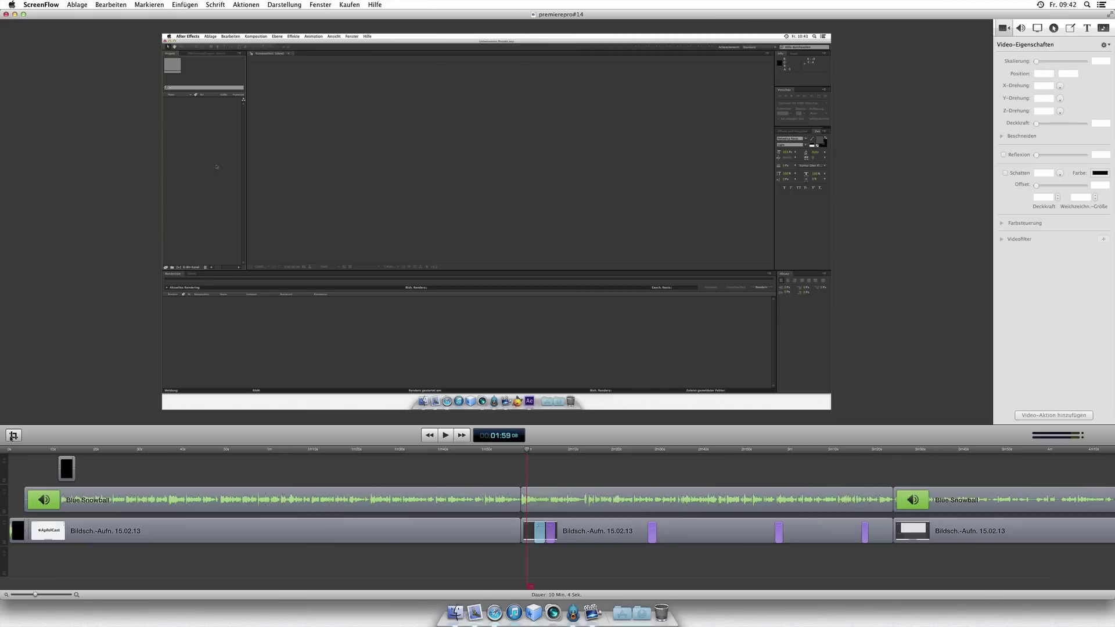
Play the project from the start, adjust the timeline zoom, and scroll to the two-minute clips.
{"action": "key", "text": "Home"}
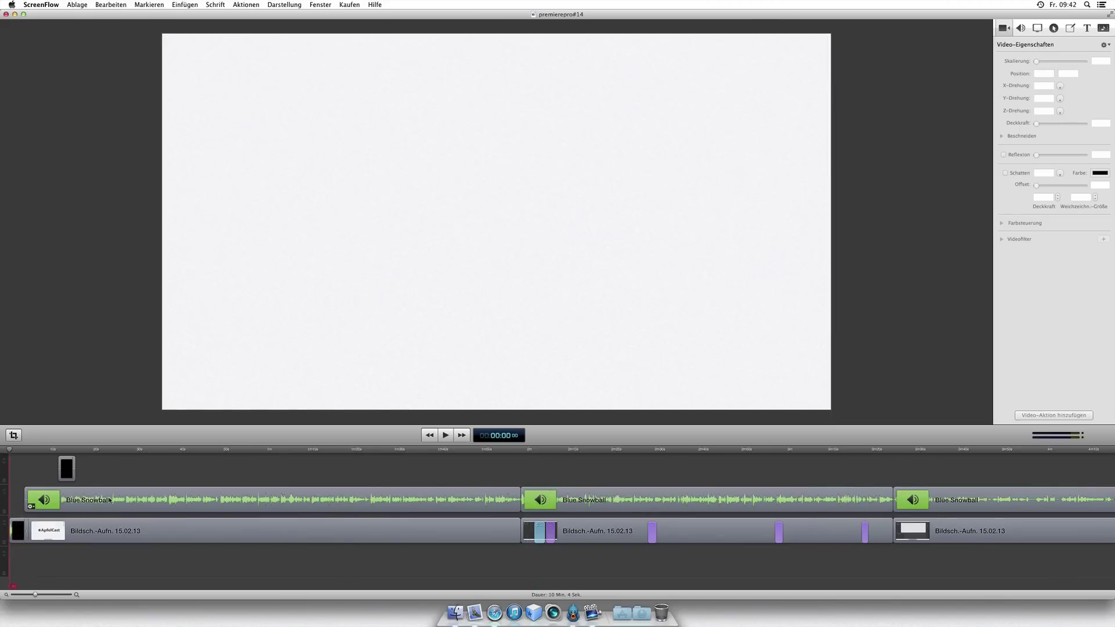
{"action": "key", "text": "space"}
{"action": "key", "text": "space"}
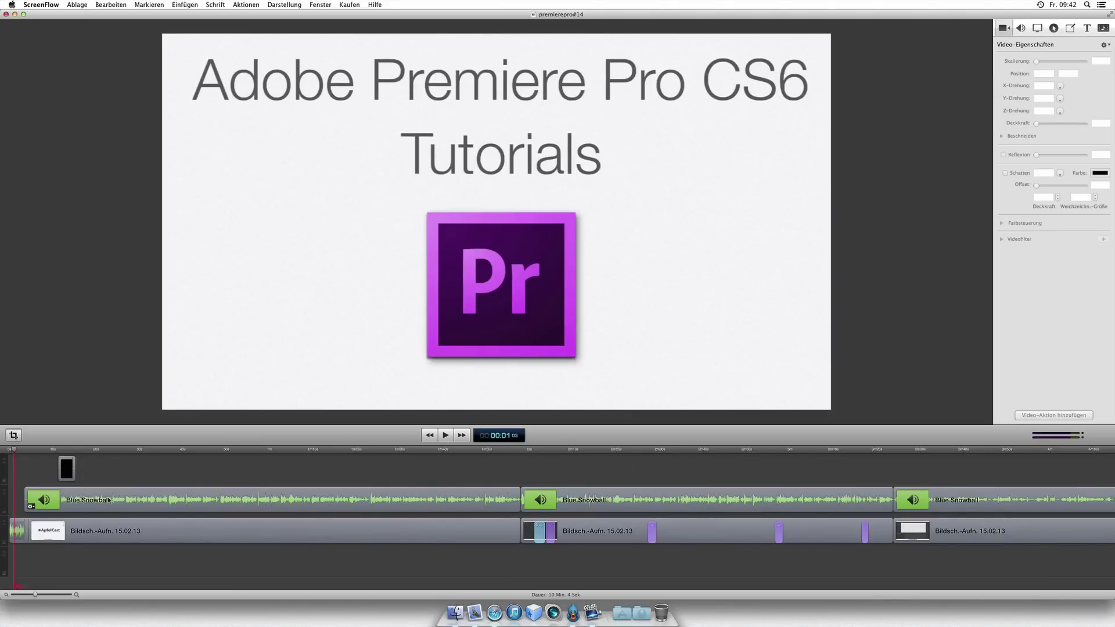
{"action": "left_click_drag", "start_coordinate": [35, 594], "coordinate": [57, 595]}
{"action": "left_click_drag", "start_coordinate": [303, 450], "coordinate": [395, 451]}
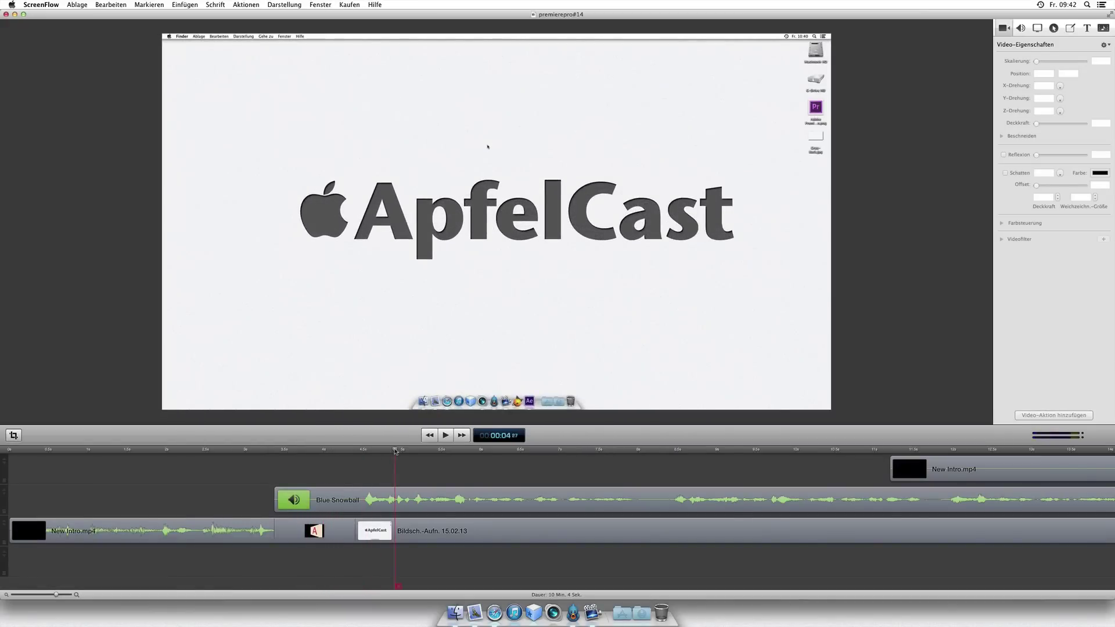
{"action": "left_click_drag", "start_coordinate": [56, 594], "coordinate": [50, 595]}
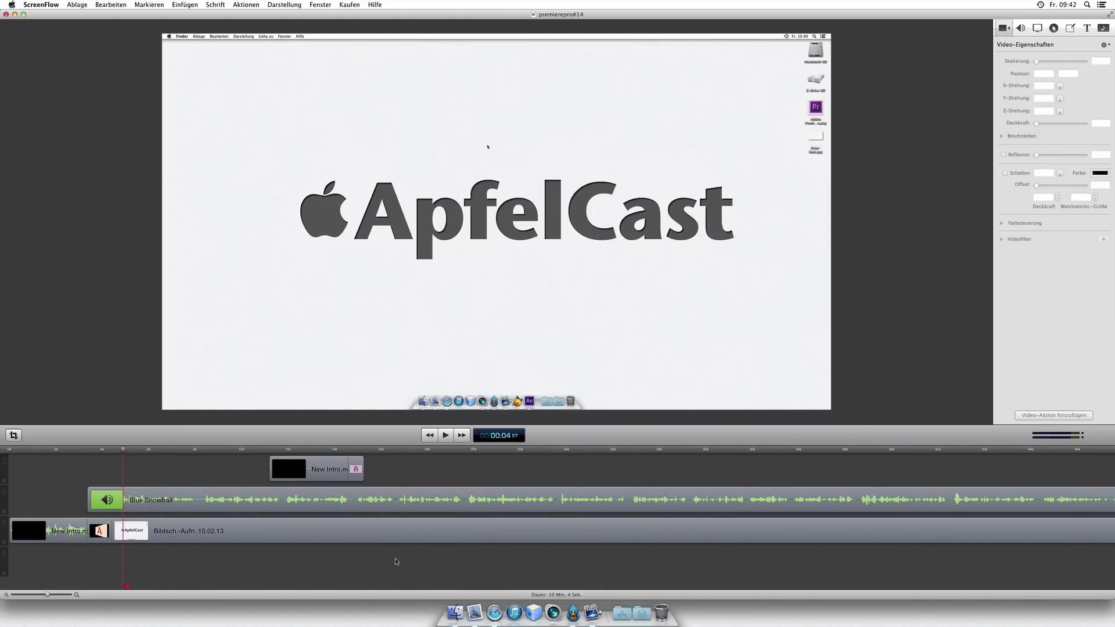
{"action": "scroll", "coordinate": [394, 560], "scroll_direction": "right", "scroll_amount": 5}
{"action": "scroll", "coordinate": [394, 561], "scroll_direction": "right", "scroll_amount": 10}
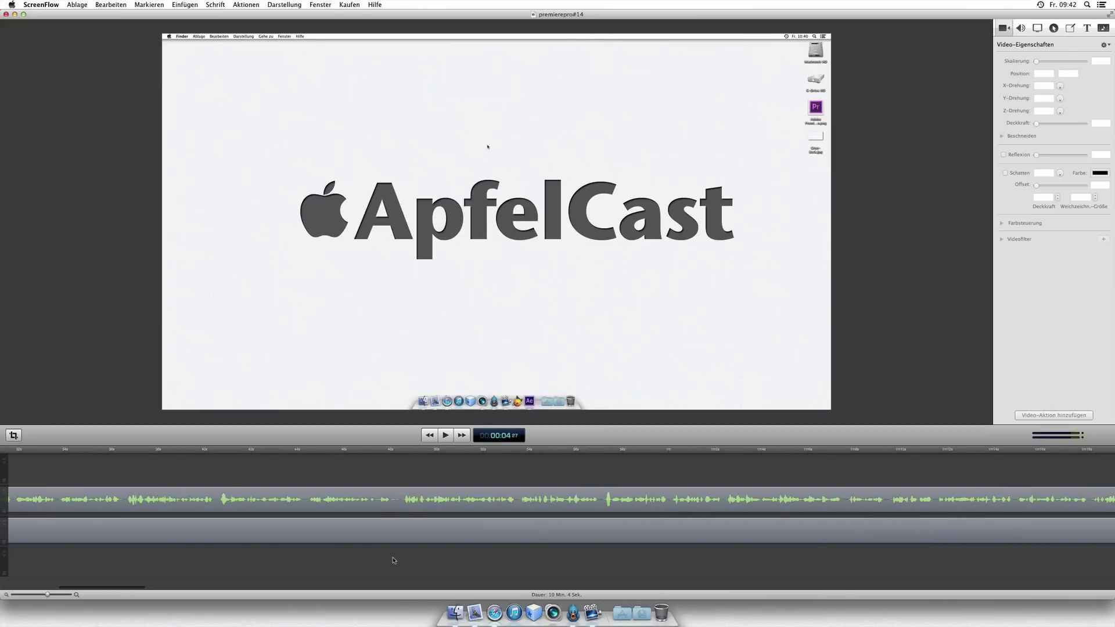
{"action": "scroll", "coordinate": [393, 559], "scroll_direction": "right", "scroll_amount": 10}
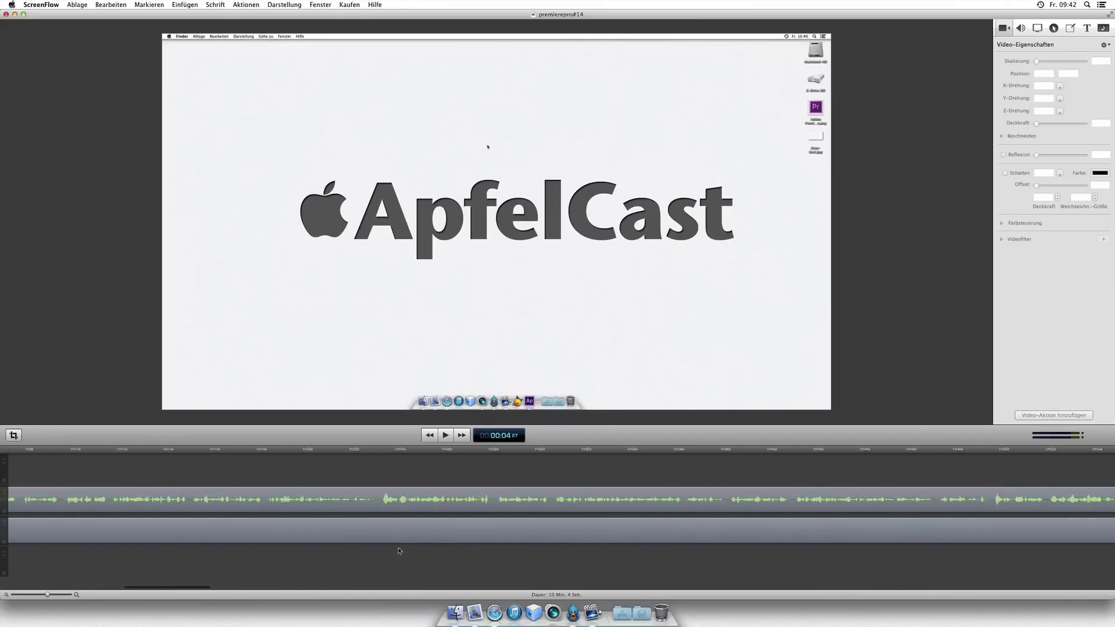
{"action": "scroll", "coordinate": [449, 516], "scroll_direction": "right", "scroll_amount": 10}
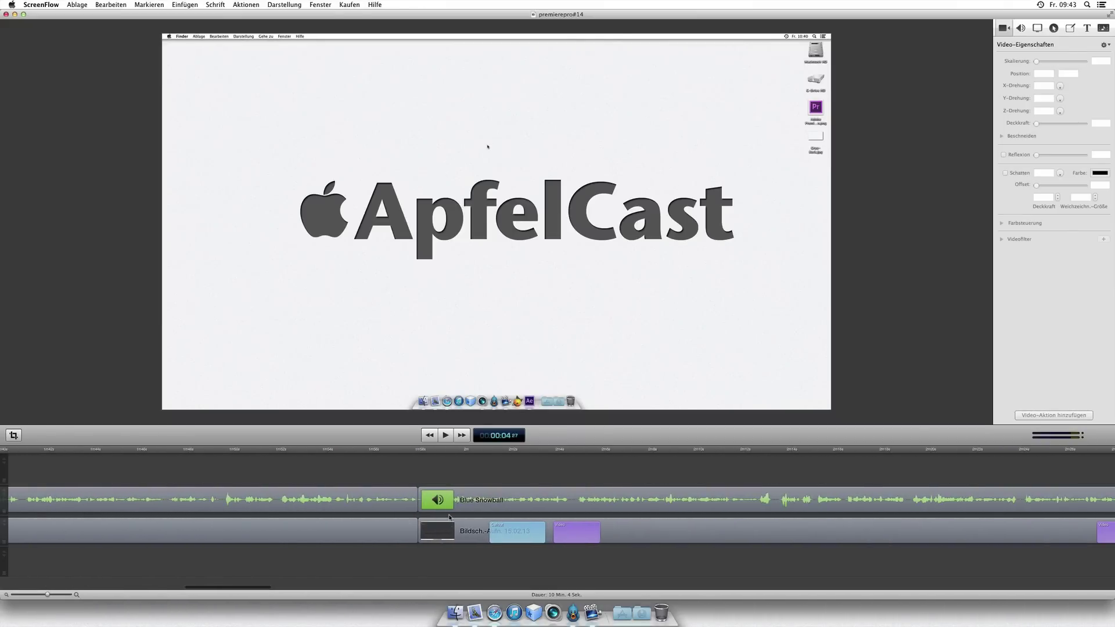
Play back the section just before 1:57 leading up to the old callout.
{"action": "left_click", "coordinate": [407, 454]}
{"action": "left_click", "coordinate": [372, 450]}
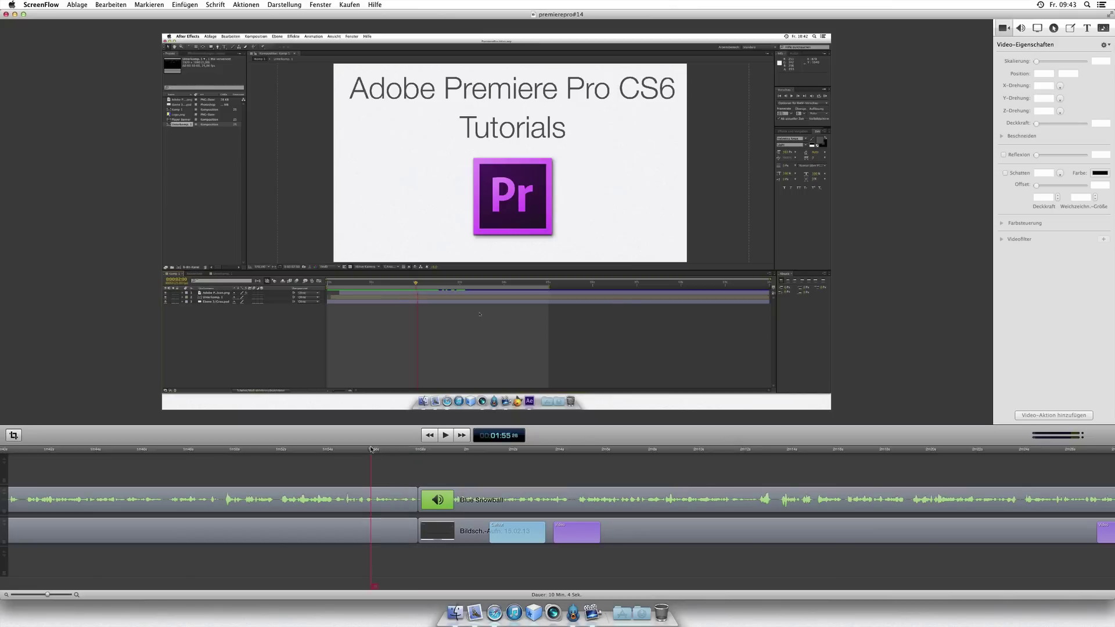
{"action": "key", "text": "space"}
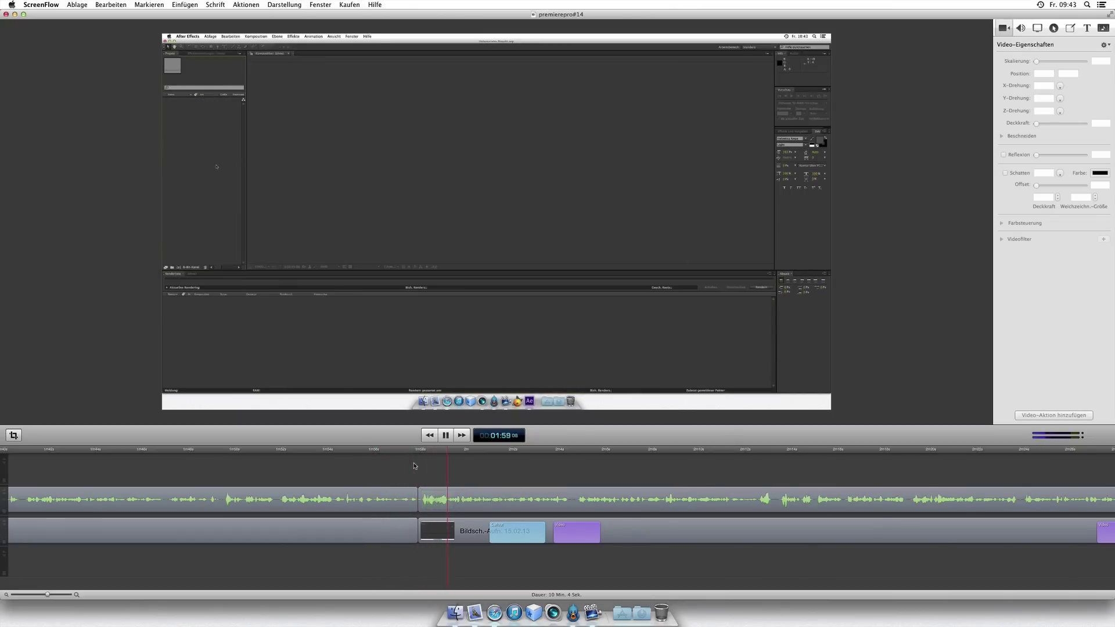
{"action": "key", "text": "space"}
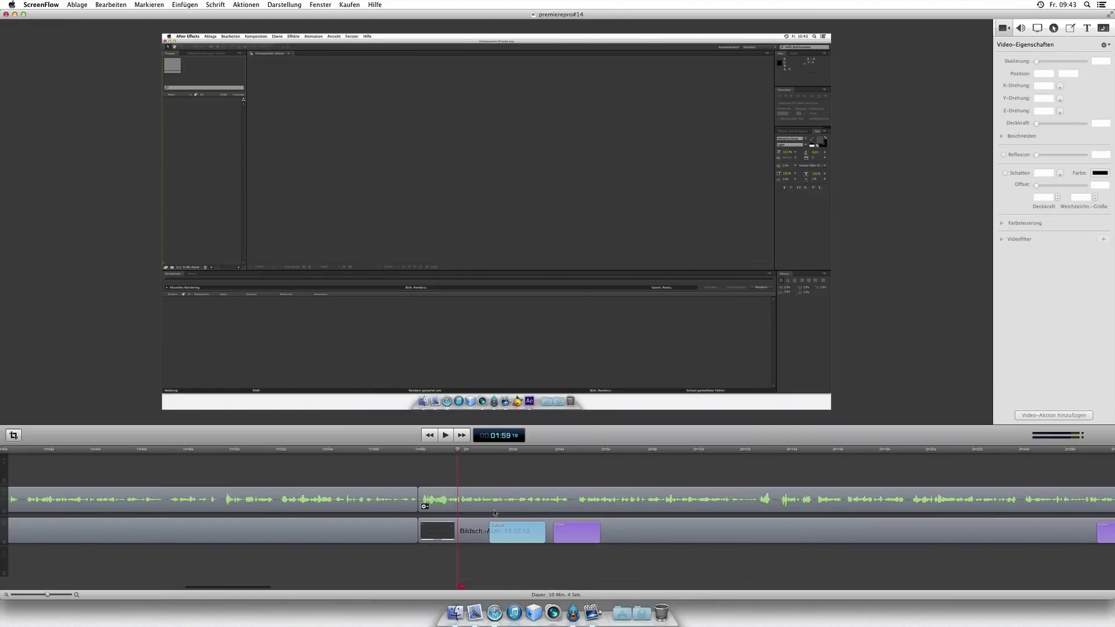
Scrub to about 2:00 and delete the existing callout from the screen recording.
{"action": "left_click", "coordinate": [484, 451]}
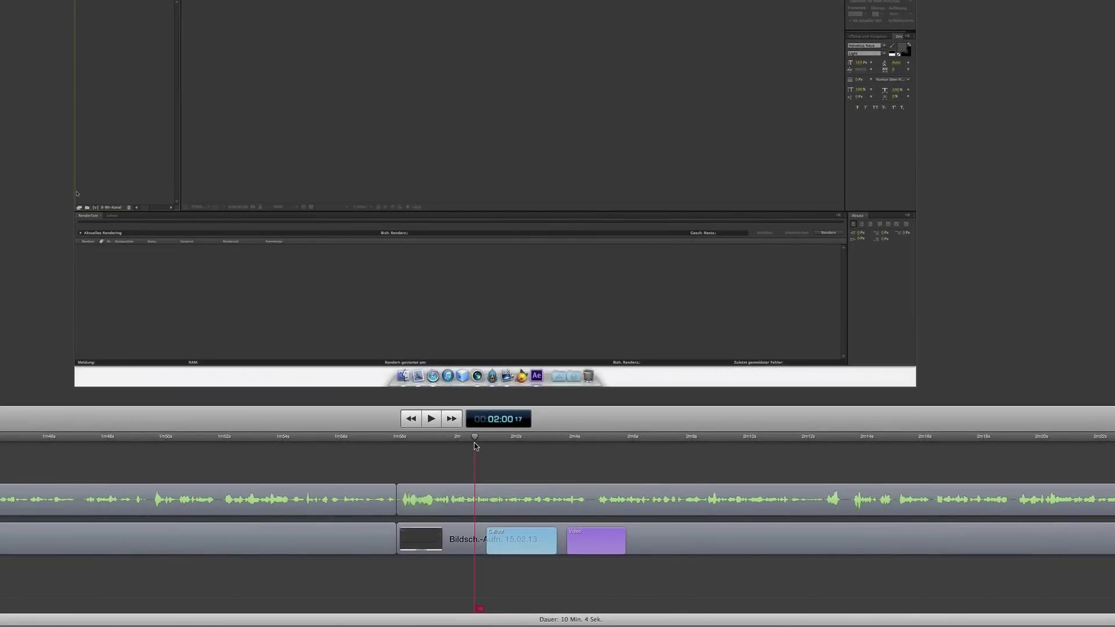
{"action": "left_click_drag", "start_coordinate": [486, 446], "coordinate": [482, 446]}
{"action": "mouse_move", "coordinate": [480, 443]}
{"action": "left_mouse_down"}
{"action": "mouse_move", "coordinate": [497, 442]}
{"action": "mouse_move", "coordinate": [474, 444]}
{"action": "left_mouse_up"}
{"action": "left_click", "coordinate": [529, 537]}
{"action": "key", "text": "Delete"}
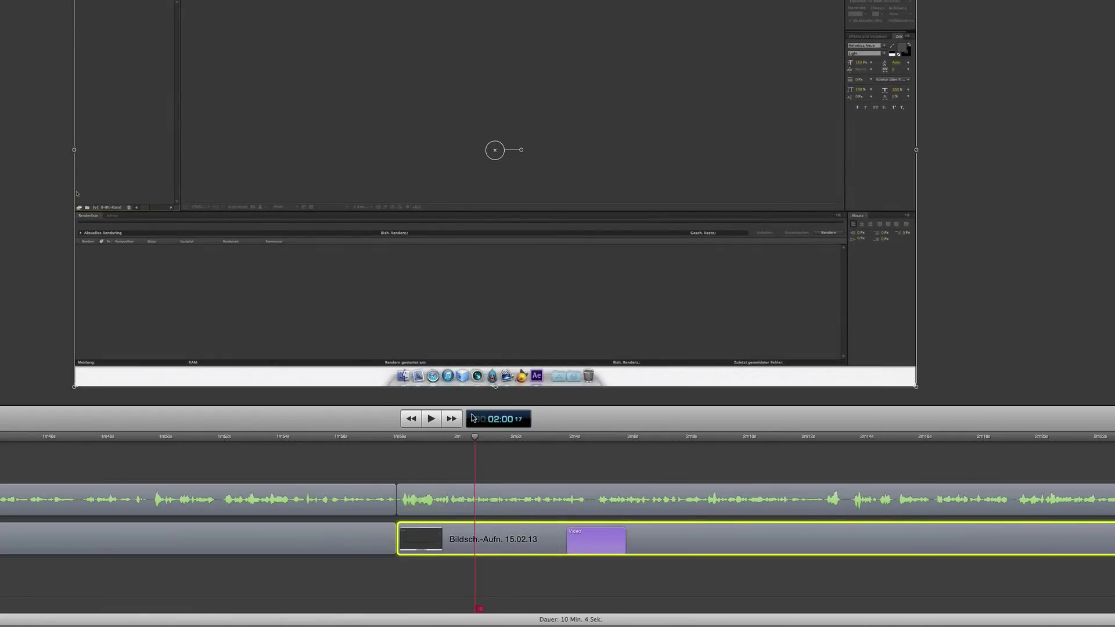
Add a pointer callout at 2:01 with 500% magnification and a border of 36.
{"action": "left_click", "coordinate": [477, 437]}
{"action": "left_click_drag", "start_coordinate": [477, 436], "coordinate": [492, 436]}
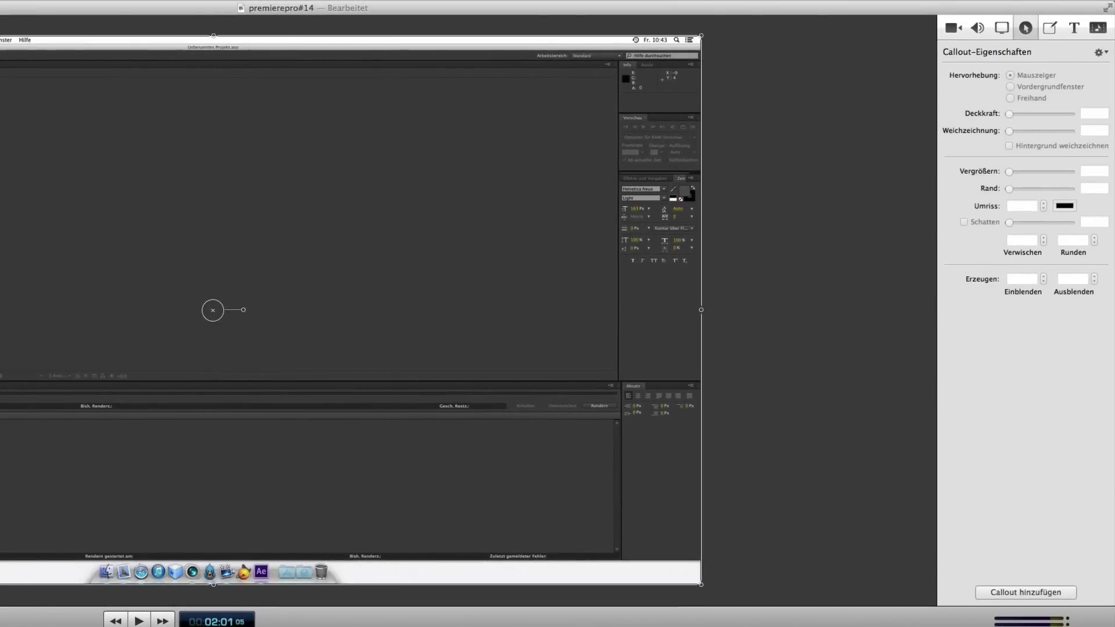
{"action": "left_click", "coordinate": [1023, 594]}
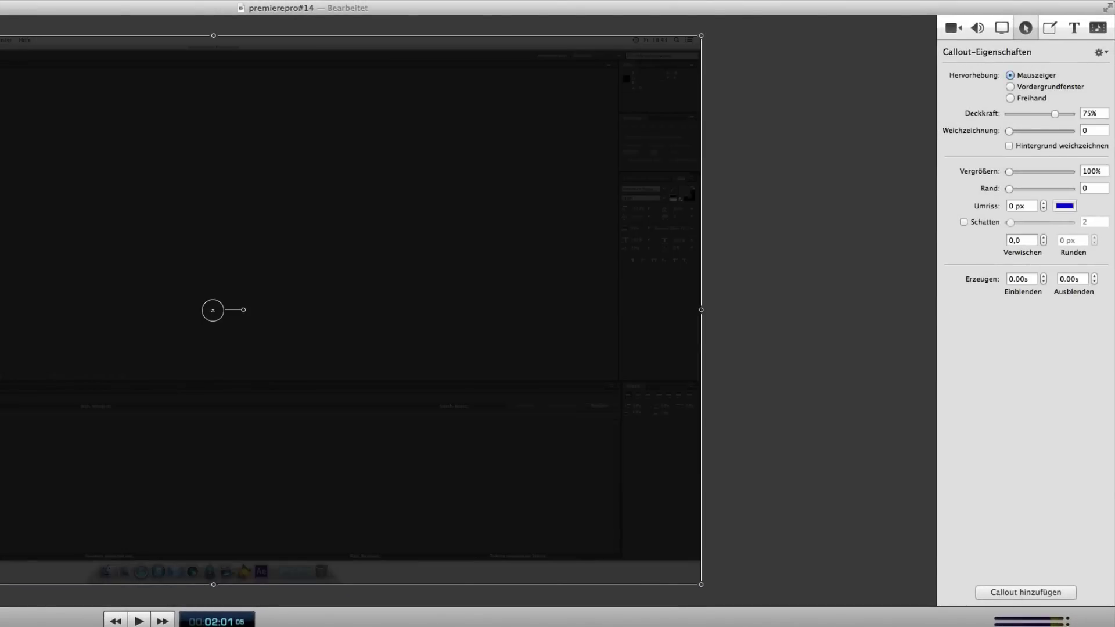
{"action": "left_click_drag", "start_coordinate": [1009, 172], "coordinate": [1078, 142]}
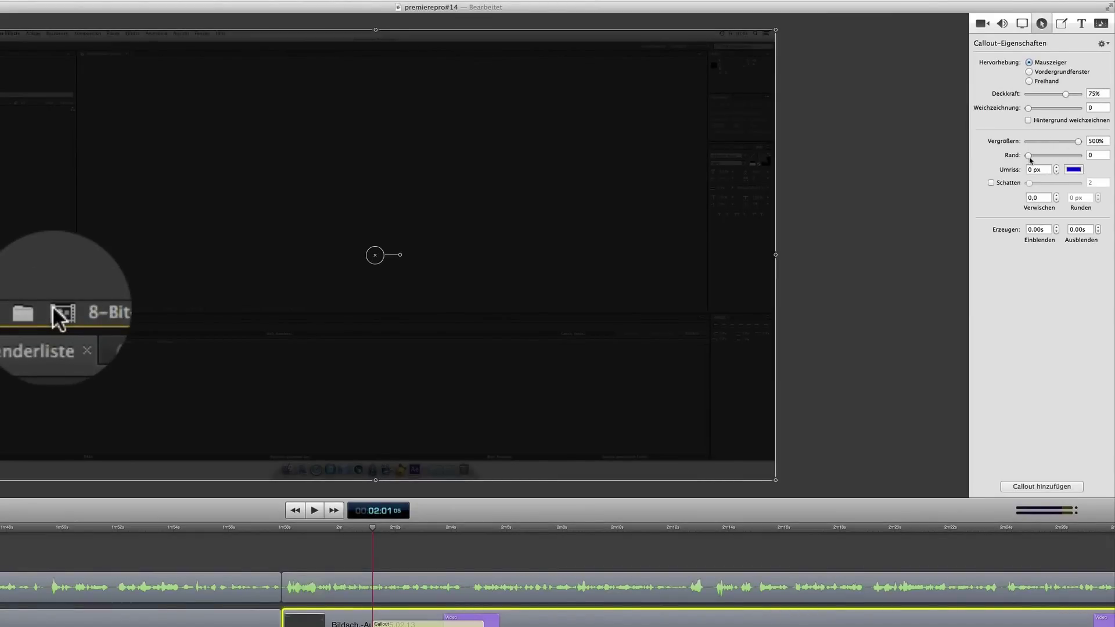
{"action": "key", "text": "space"}
{"action": "key", "text": "space"}
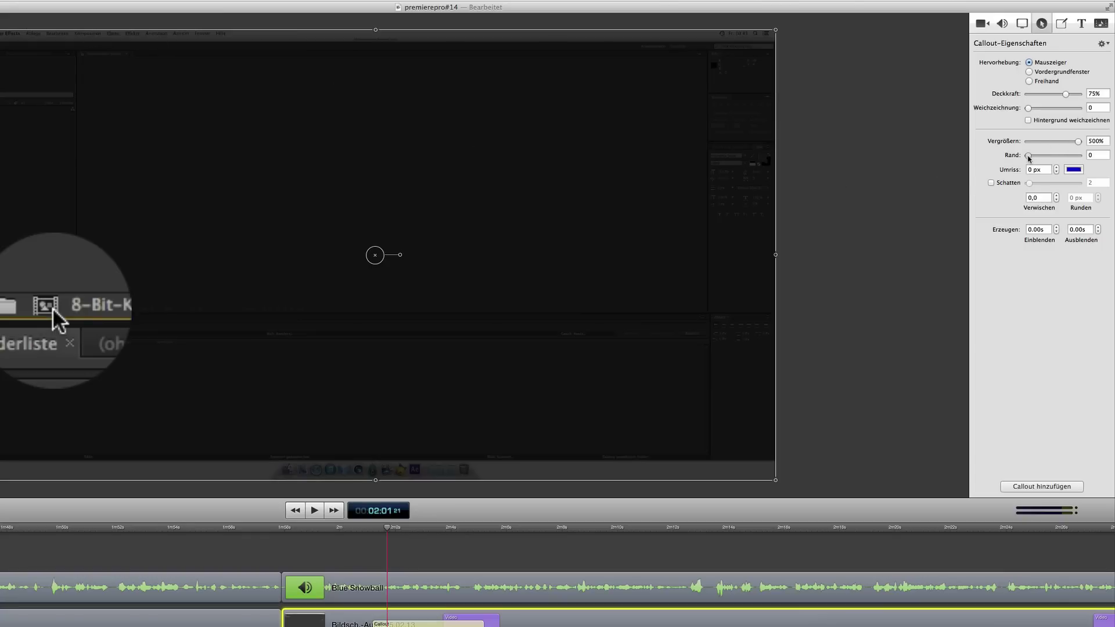
{"action": "left_click_drag", "start_coordinate": [1028, 157], "coordinate": [1035, 157]}
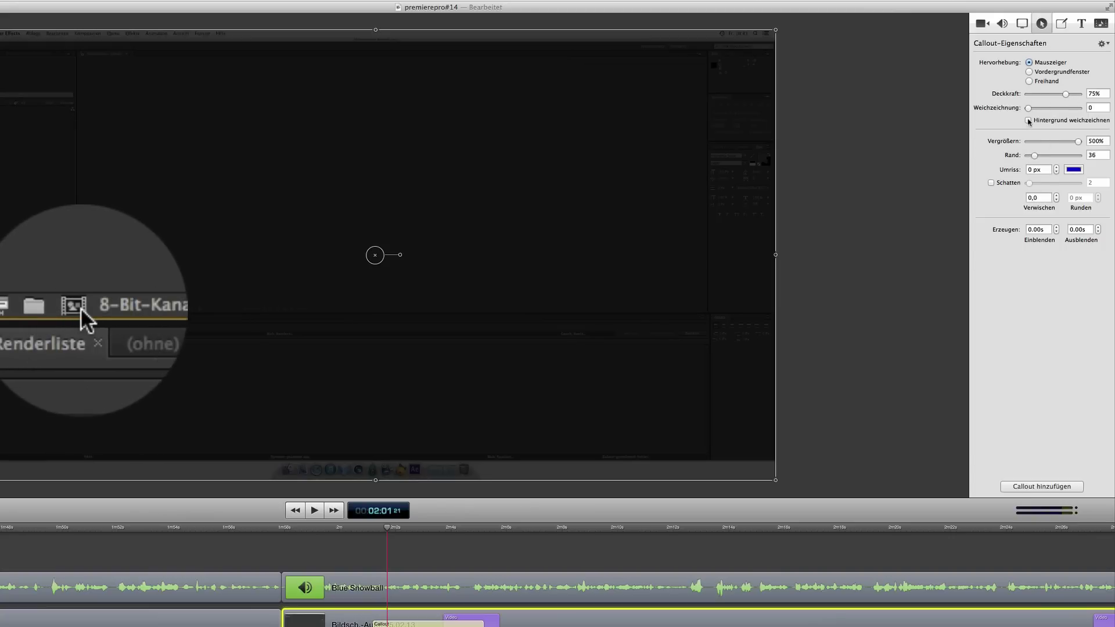
Blur the callout background, lower its opacity to 33%, and set a 0.20 s fade-in.
{"action": "left_click", "coordinate": [1028, 120]}
{"action": "left_click_drag", "start_coordinate": [1066, 96], "coordinate": [1047, 98]}
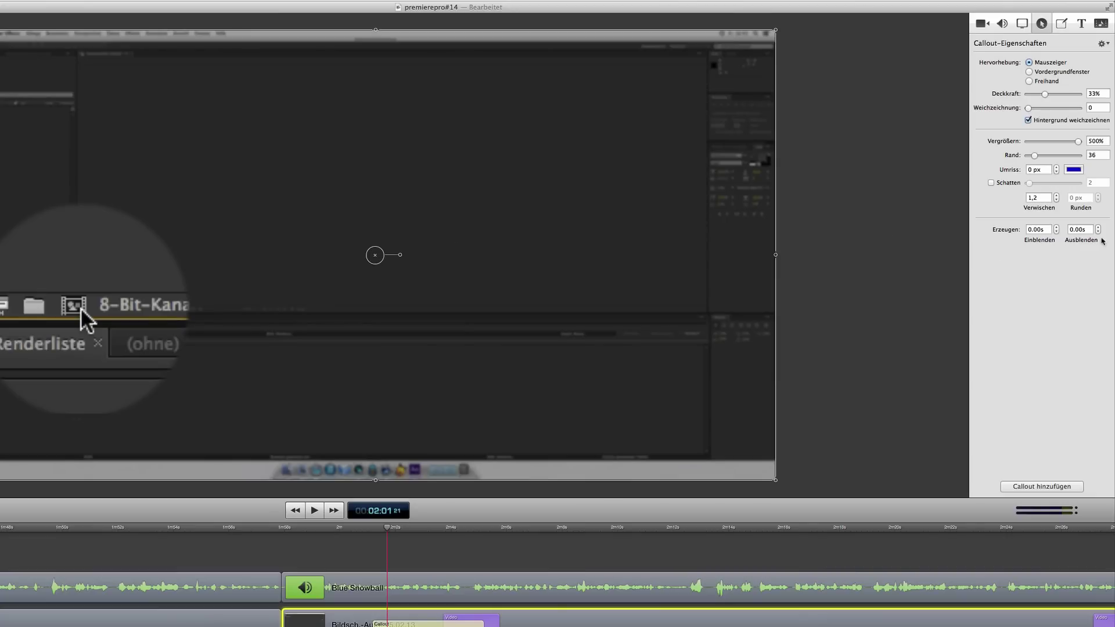
{"action": "left_click", "coordinate": [1055, 227]}
Trim the callout to end where the dialog appears and add a 0.10 s fade-out.
{"action": "key", "text": "space"}
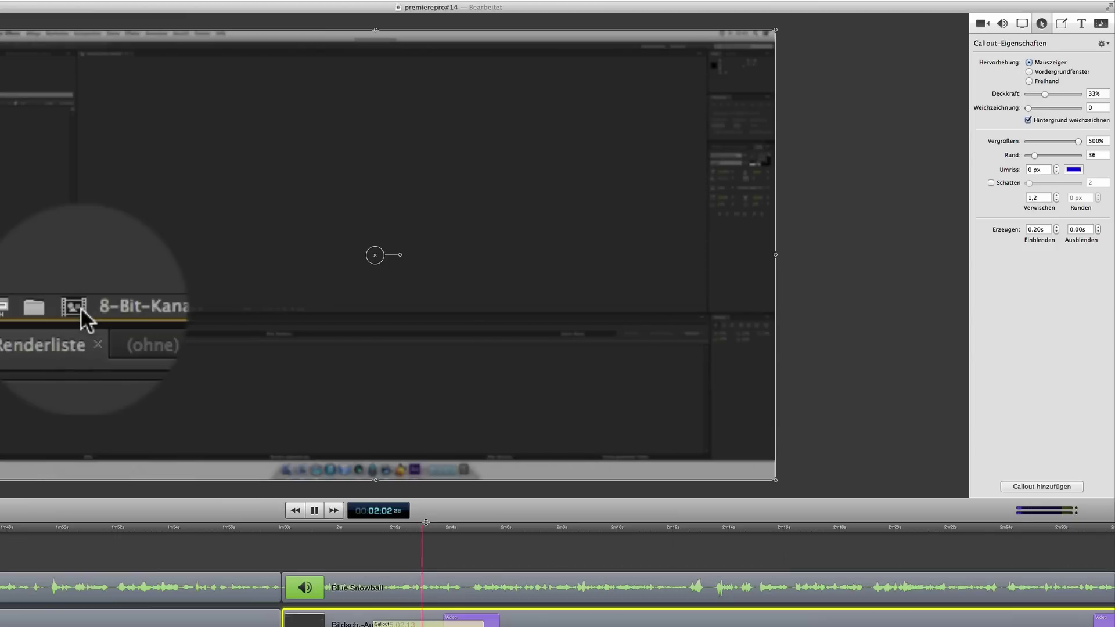
{"action": "key", "text": "space"}
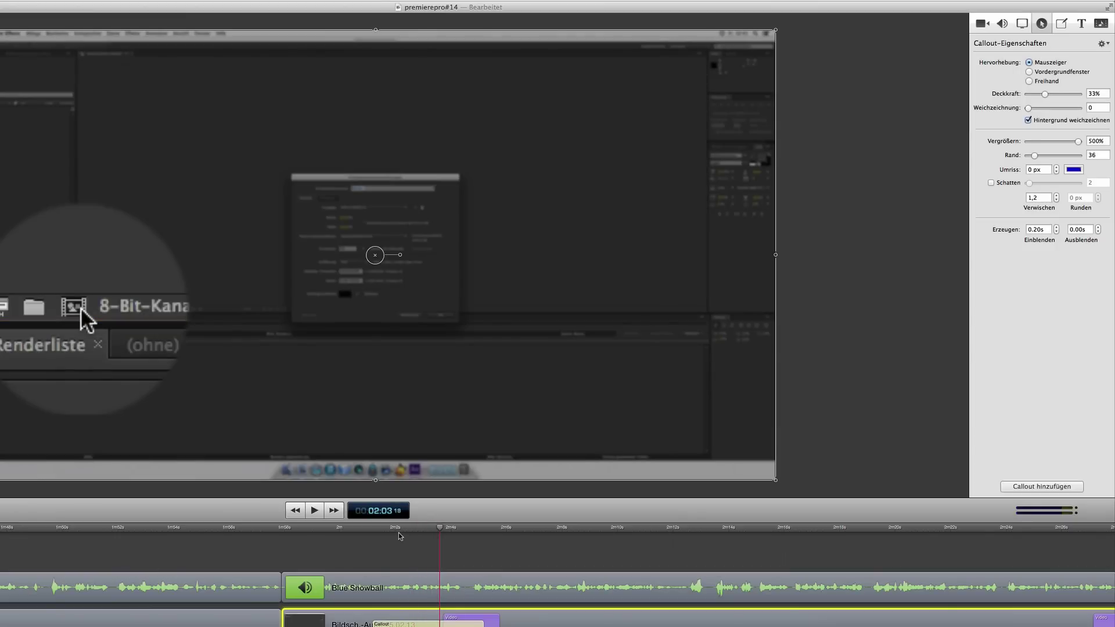
{"action": "key", "text": "Left"}
{"action": "key", "text": "Left"}
{"action": "key", "text": "Left"}
{"action": "key", "text": "Left"}
{"action": "key", "text": "Left"}
{"action": "key", "text": "Left"}
{"action": "key", "text": "Left"}
{"action": "key", "text": "Left"}
{"action": "key", "text": "Left"}
{"action": "key", "text": "Left"}
{"action": "key", "text": "Left"}
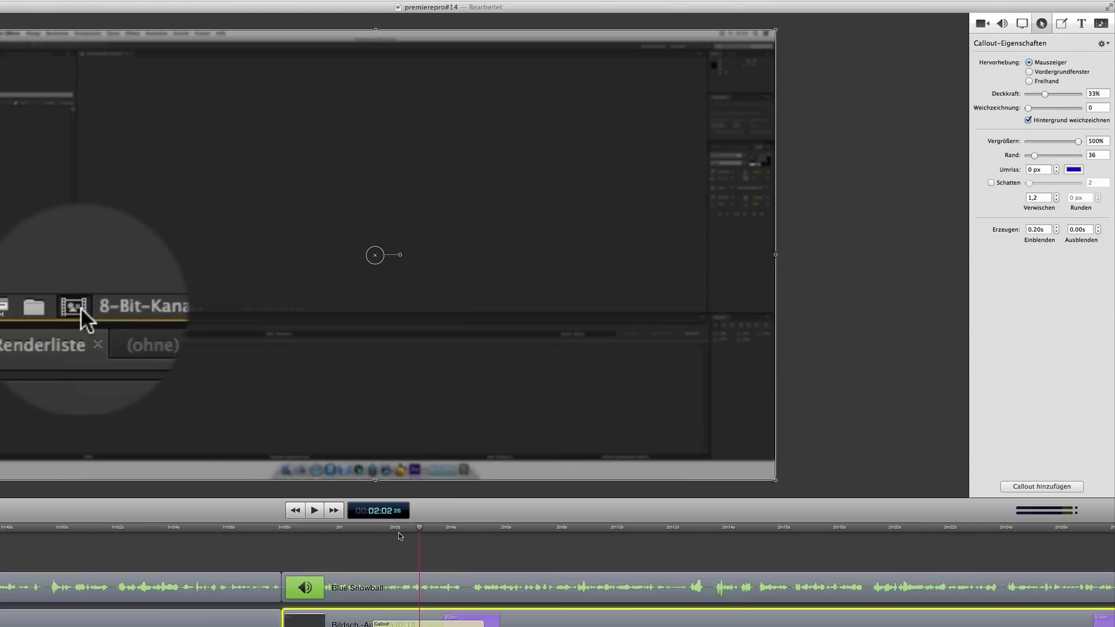
{"action": "key", "text": "Right"}
{"action": "key", "text": "Right"}
{"action": "key", "text": "Right"}
{"action": "key", "text": "Right"}
{"action": "key", "text": "Right"}
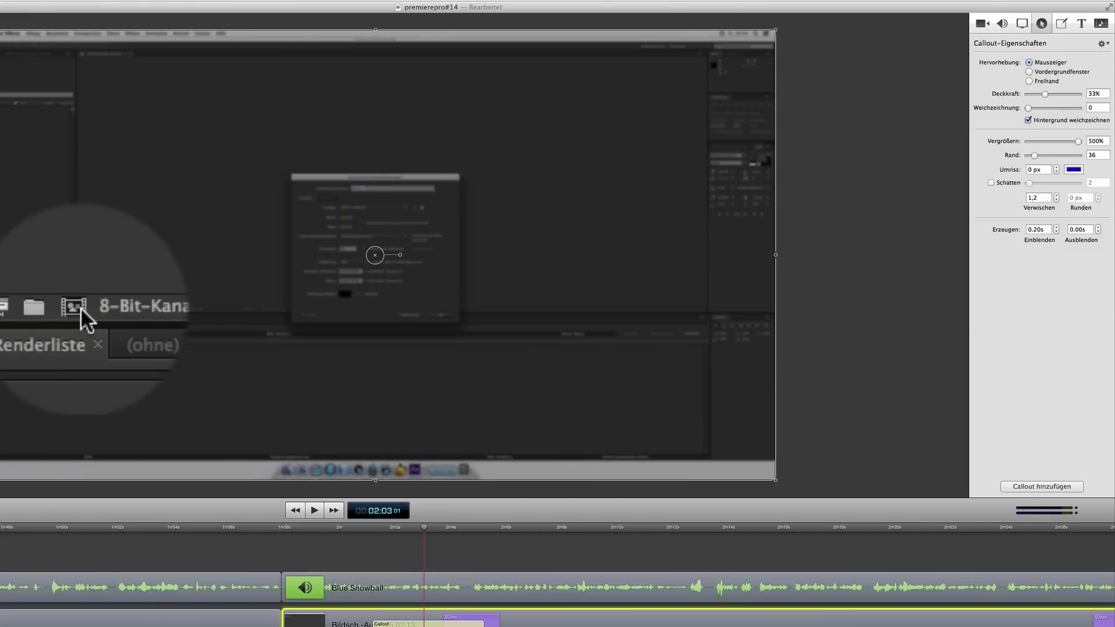
{"action": "left_click_drag", "start_coordinate": [481, 625], "coordinate": [426, 624]}
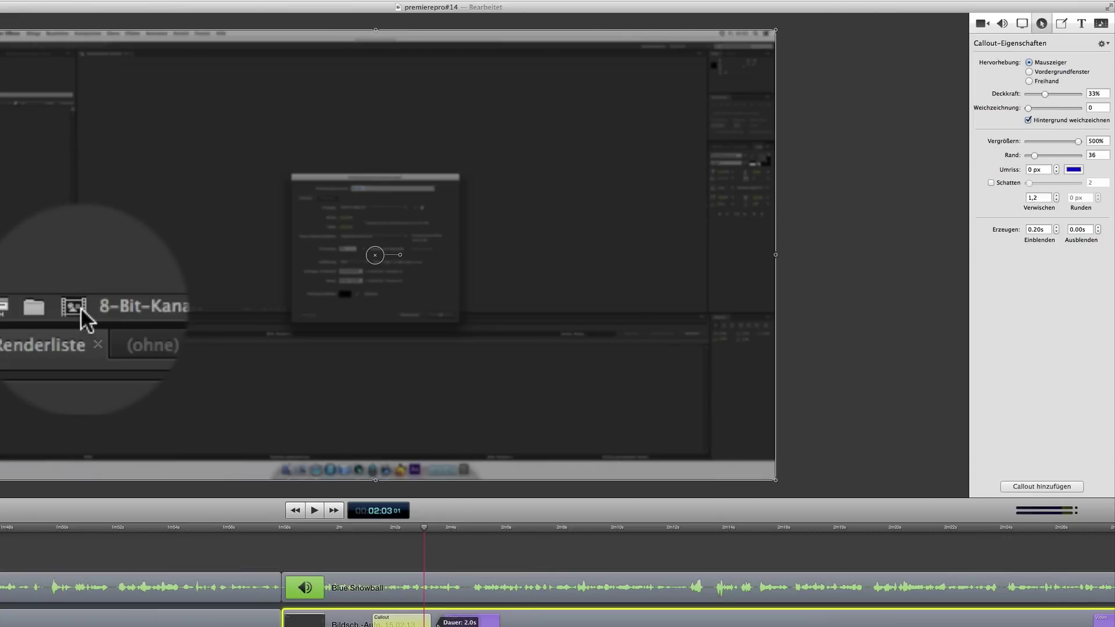
{"action": "left_click", "coordinate": [1098, 227]}
Replay the callout section and park the playhead at 02:03:22.
{"action": "left_click", "coordinate": [375, 543]}
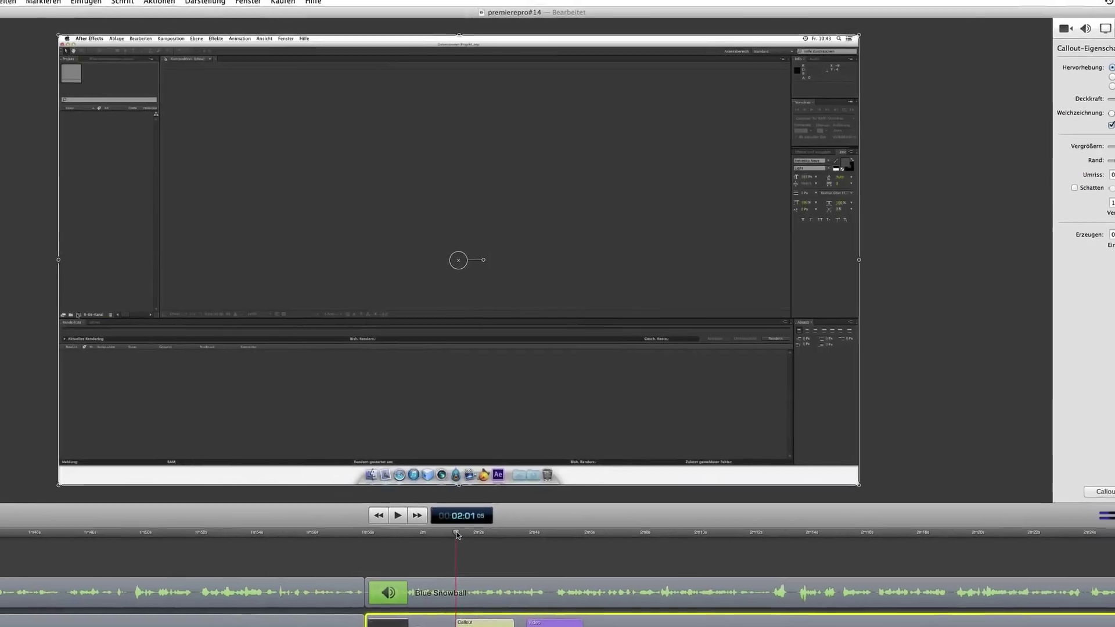
{"action": "key", "text": "space"}
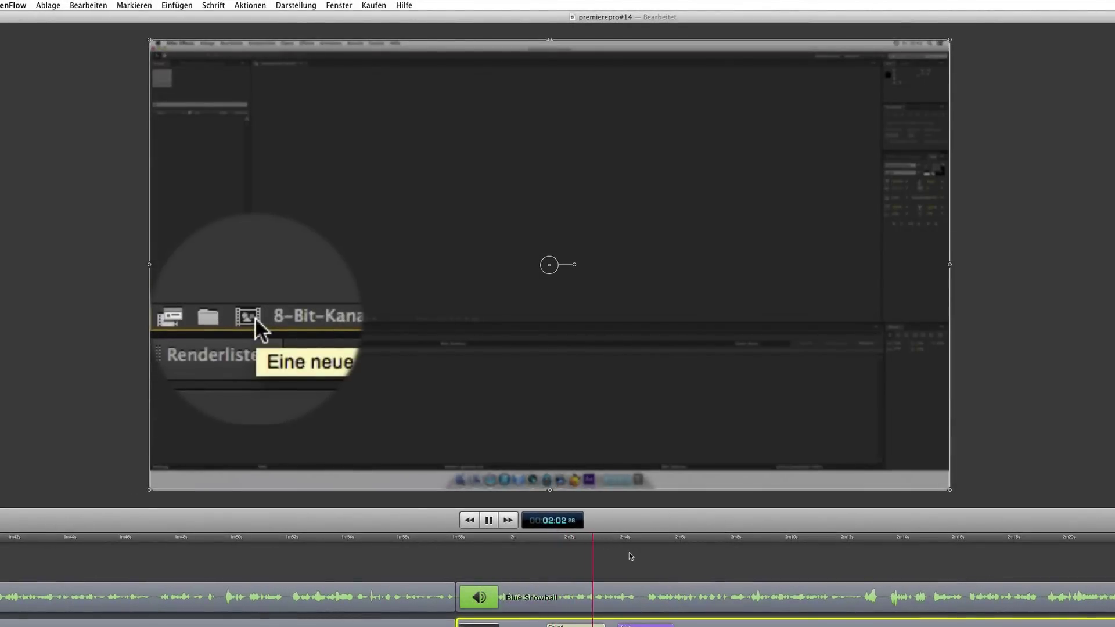
{"action": "key", "text": "space"}
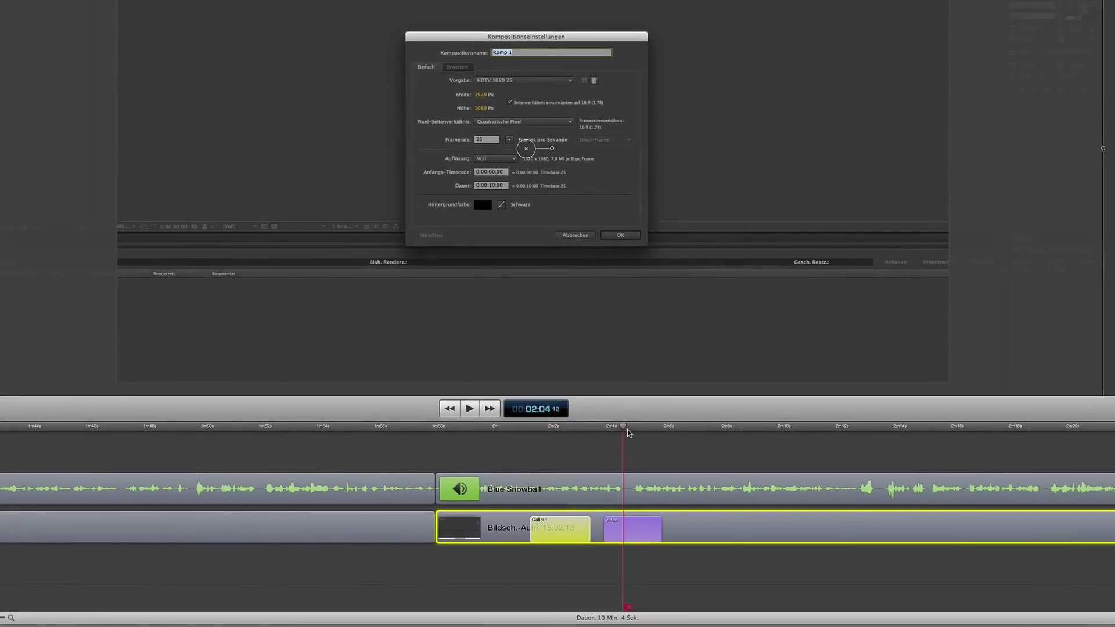
{"action": "left_click", "coordinate": [603, 433]}
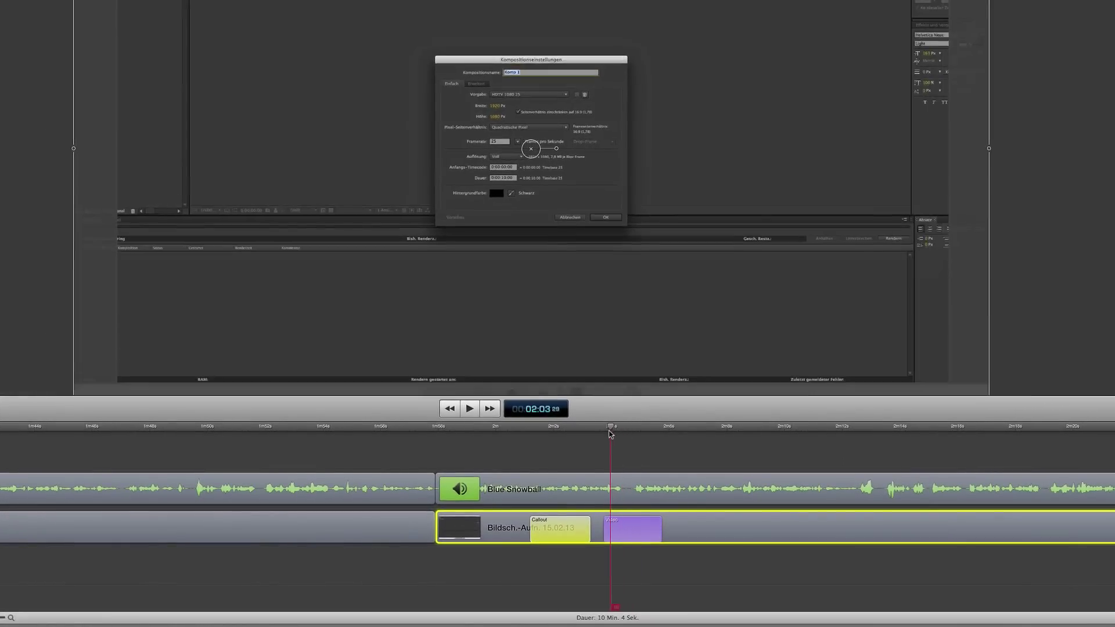
Delete the purple video action and show the video properties.
{"action": "left_click", "coordinate": [653, 529]}
{"action": "key", "text": "Delete"}
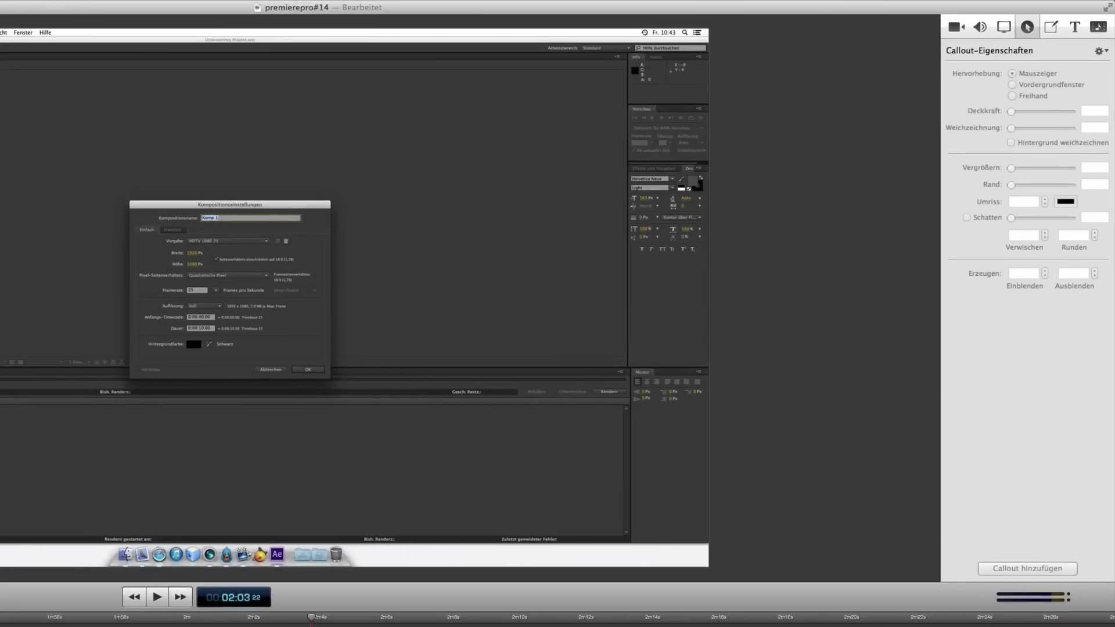
{"action": "left_click", "coordinate": [955, 26]}
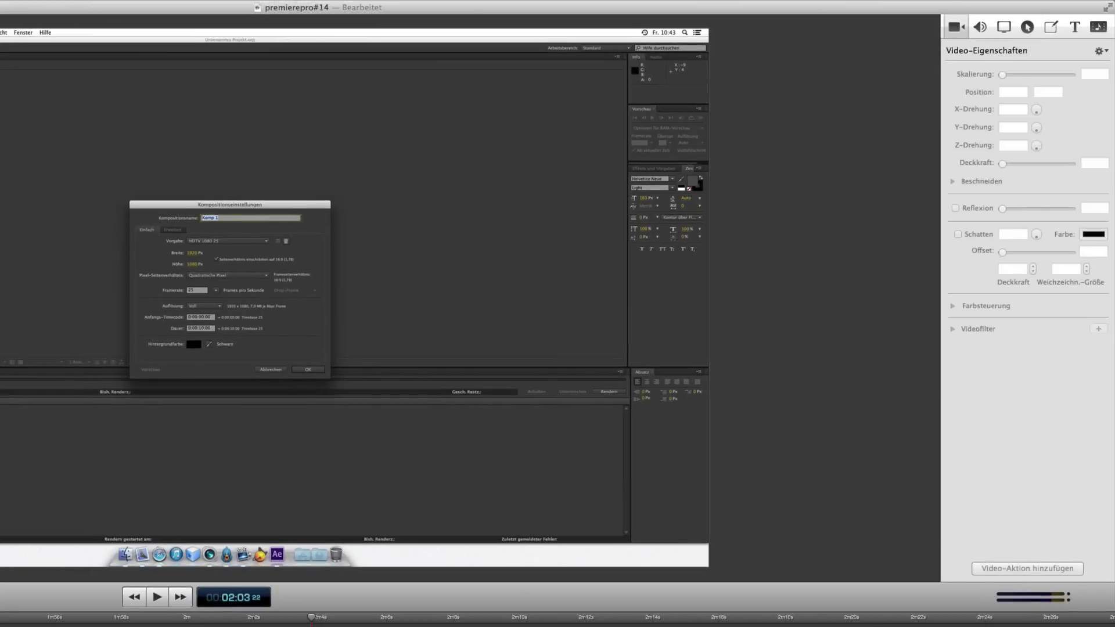
Select the 15.02.13 recording and add a video action at 02:03:22.
{"action": "left_click", "coordinate": [354, 297]}
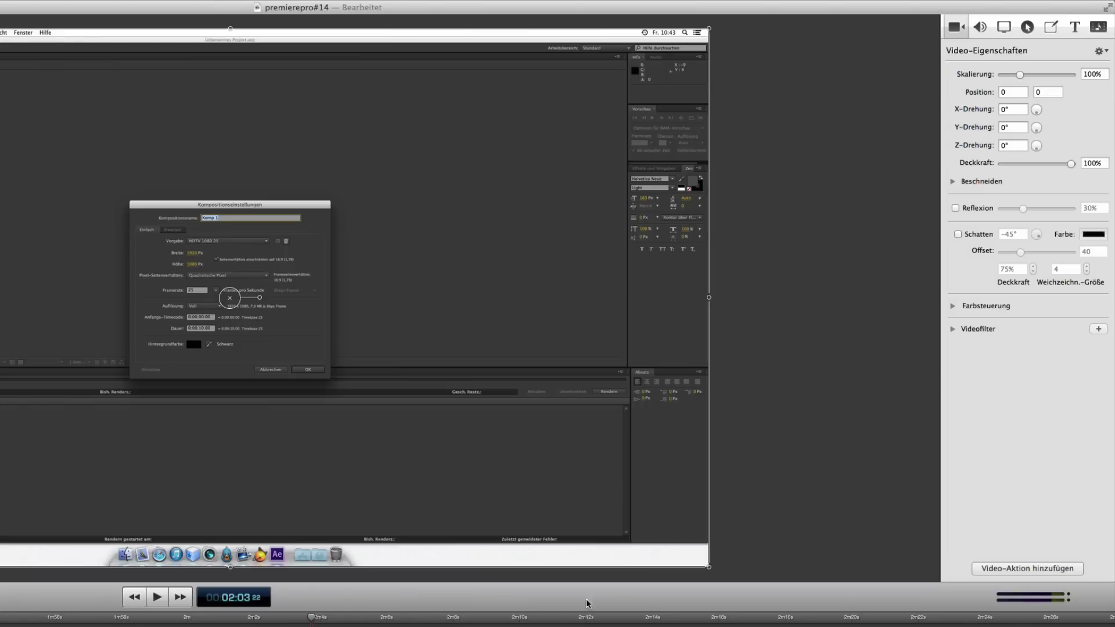
{"action": "left_click", "coordinate": [1025, 572]}
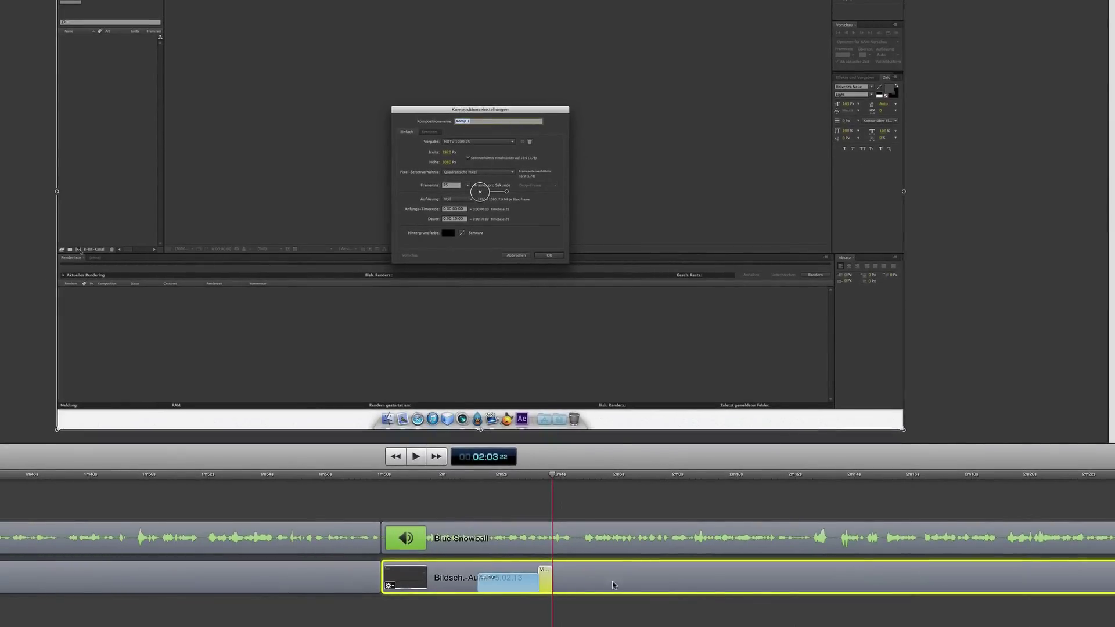
Slide the video action beside the callout, extend it to 1.2 s, and scrub to 02:05:04.
{"action": "left_click", "coordinate": [550, 583]}
{"action": "left_click_drag", "start_coordinate": [551, 583], "coordinate": [561, 584]}
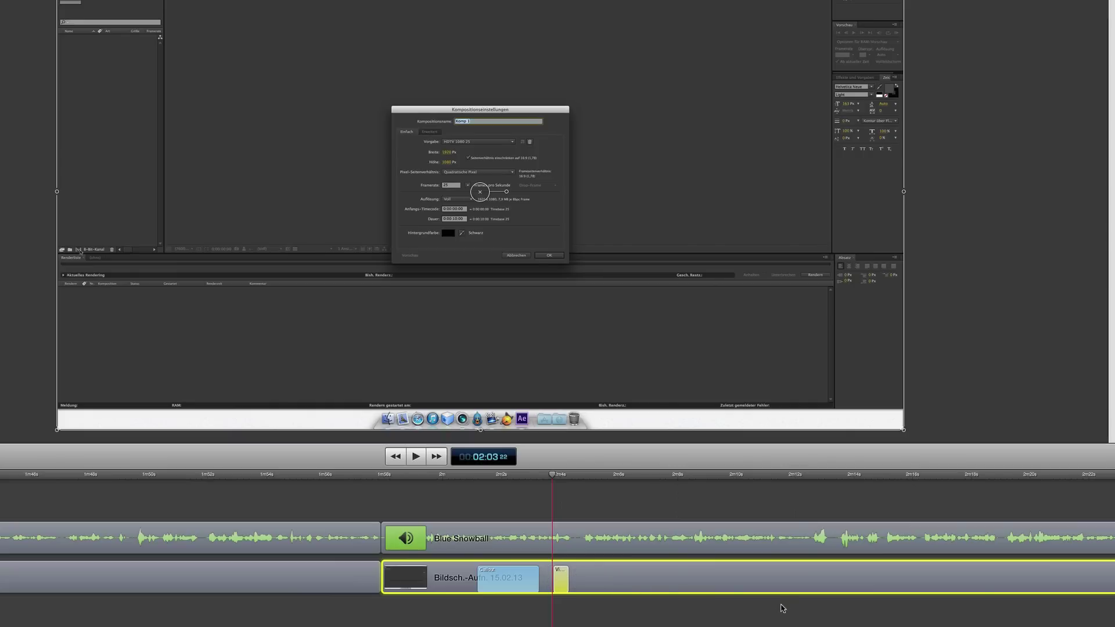
{"action": "mouse_move", "coordinate": [764, 589]}
{"action": "left_click_drag", "start_coordinate": [567, 575], "coordinate": [585, 576]}
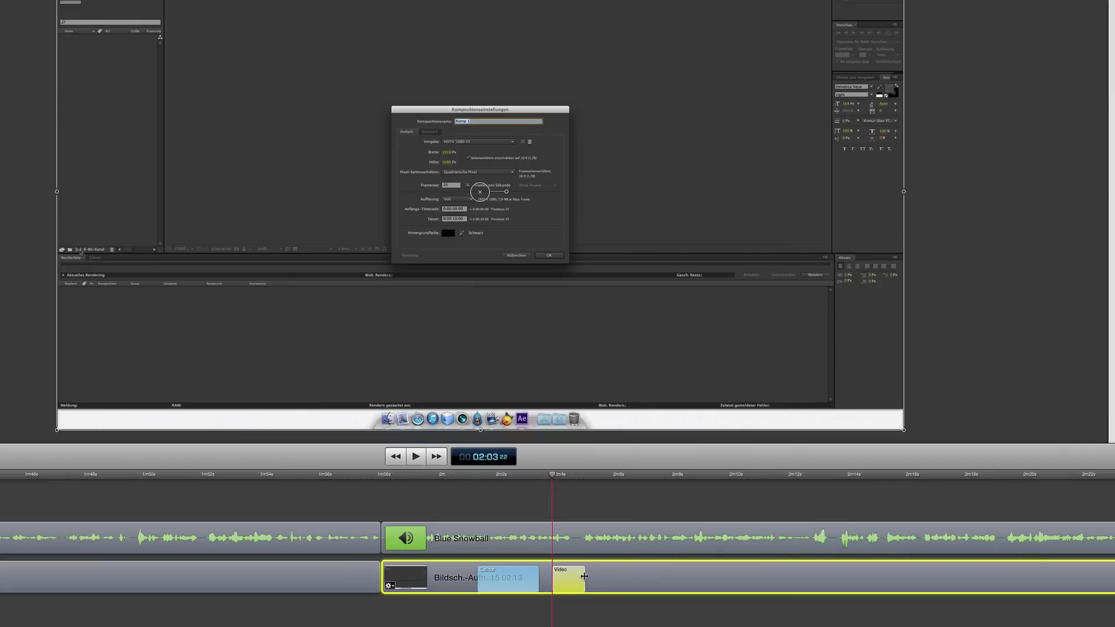
{"action": "left_click_drag", "start_coordinate": [584, 576], "coordinate": [588, 576]}
{"action": "left_click_drag", "start_coordinate": [554, 477], "coordinate": [595, 487]}
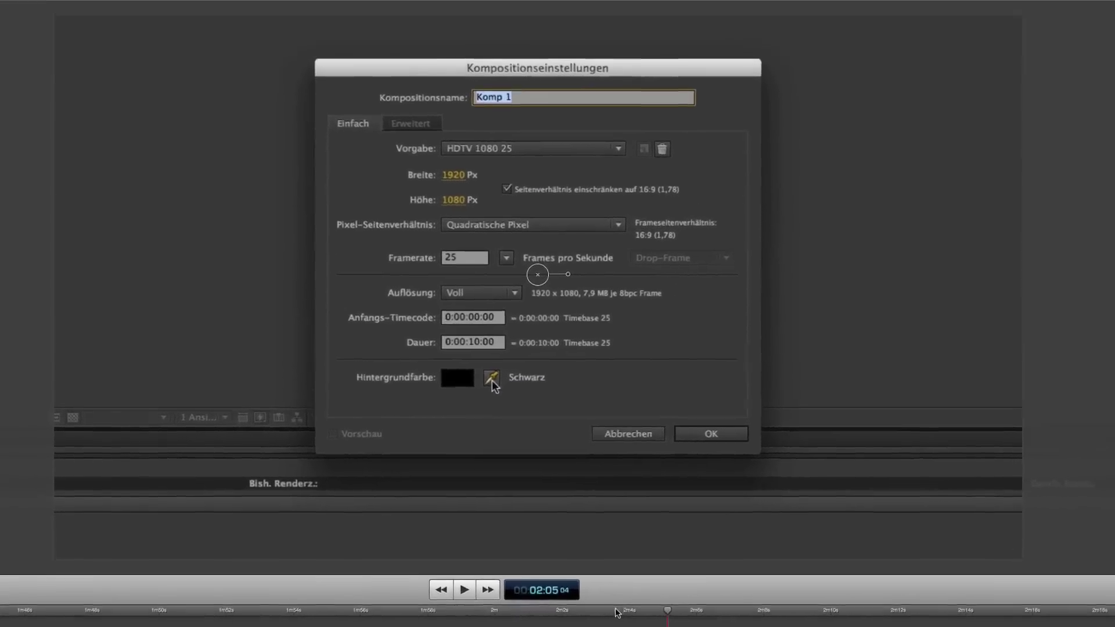
{"action": "left_click", "coordinate": [617, 613]}
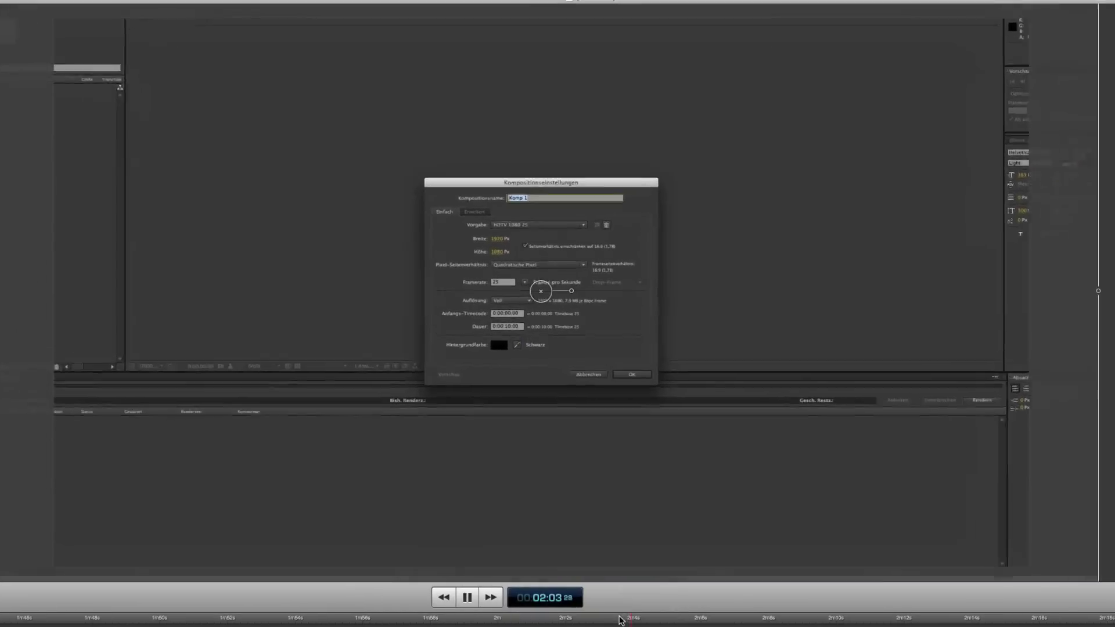
{"action": "key", "text": "space"}
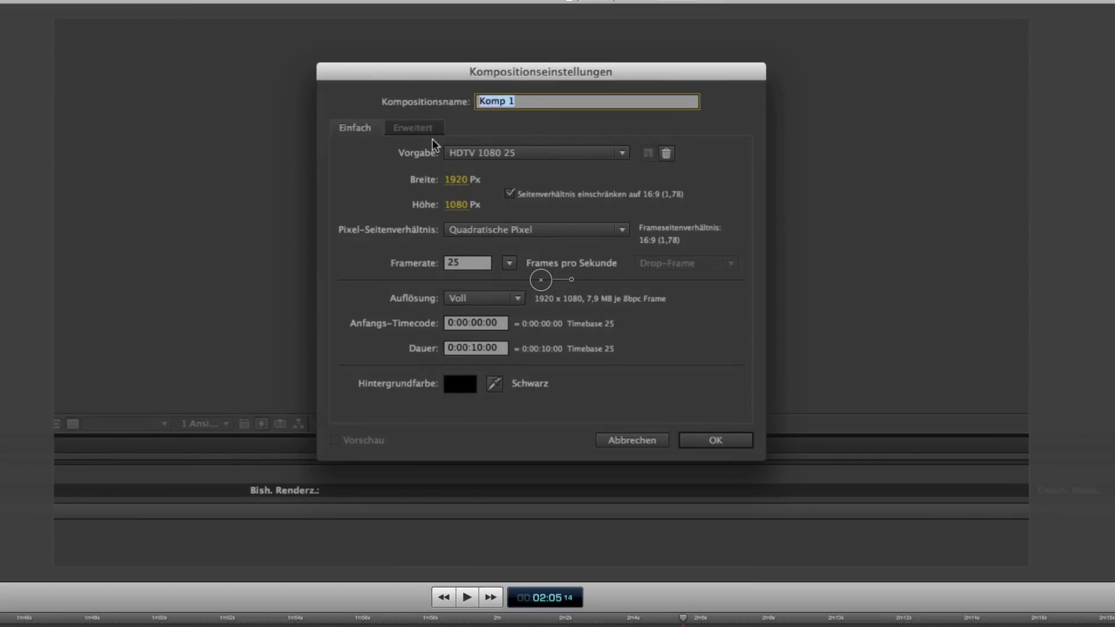
{"action": "left_click", "coordinate": [620, 620]}
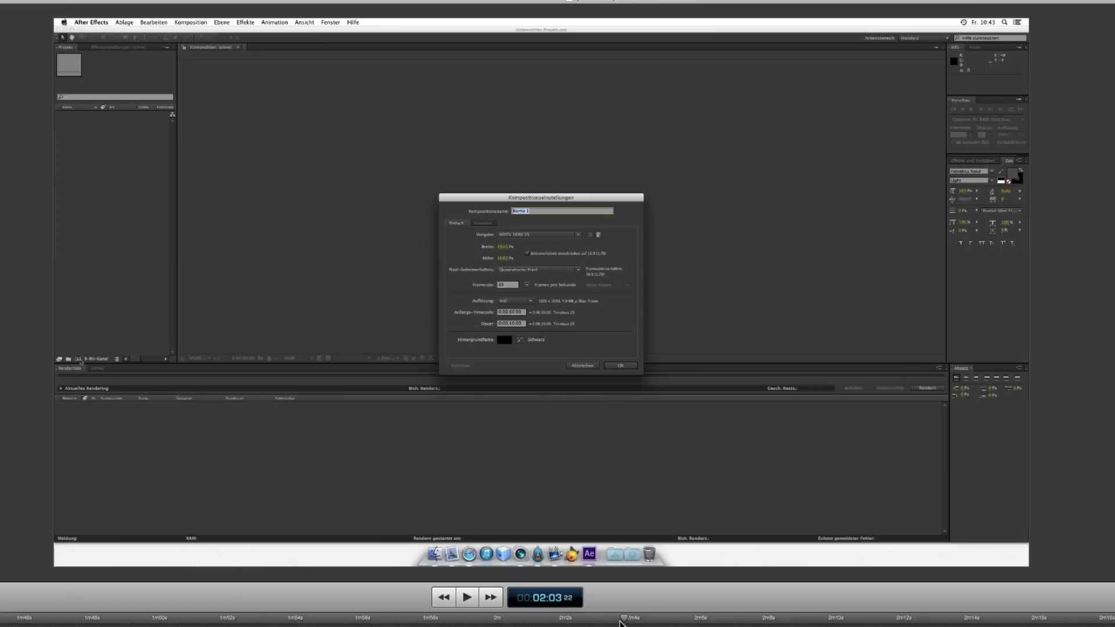
{"action": "key", "text": "space"}
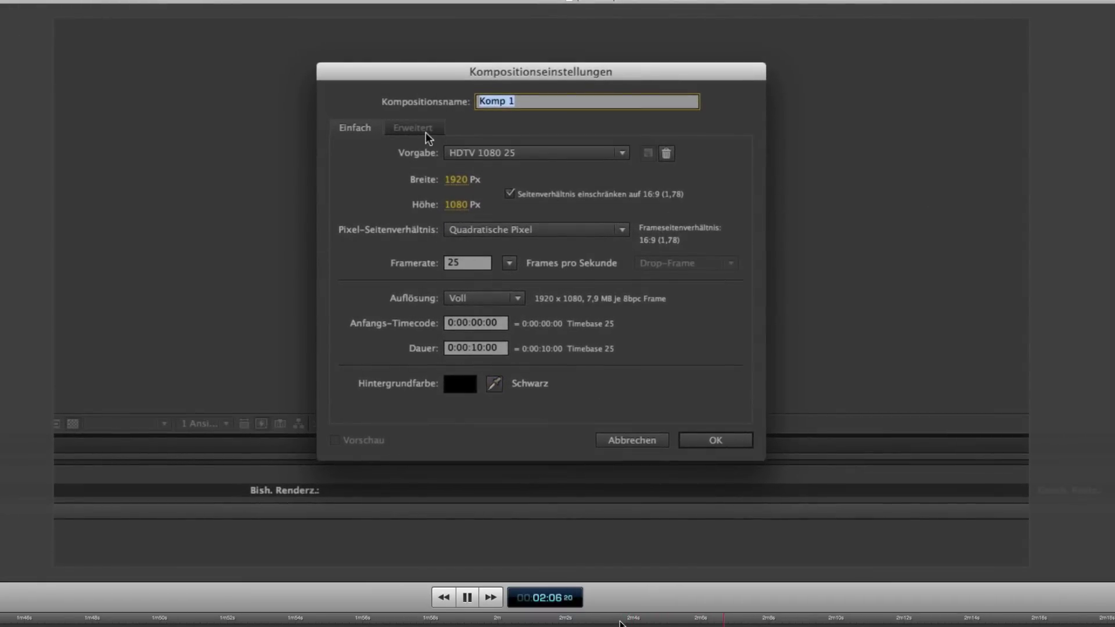
{"action": "key", "text": "space"}
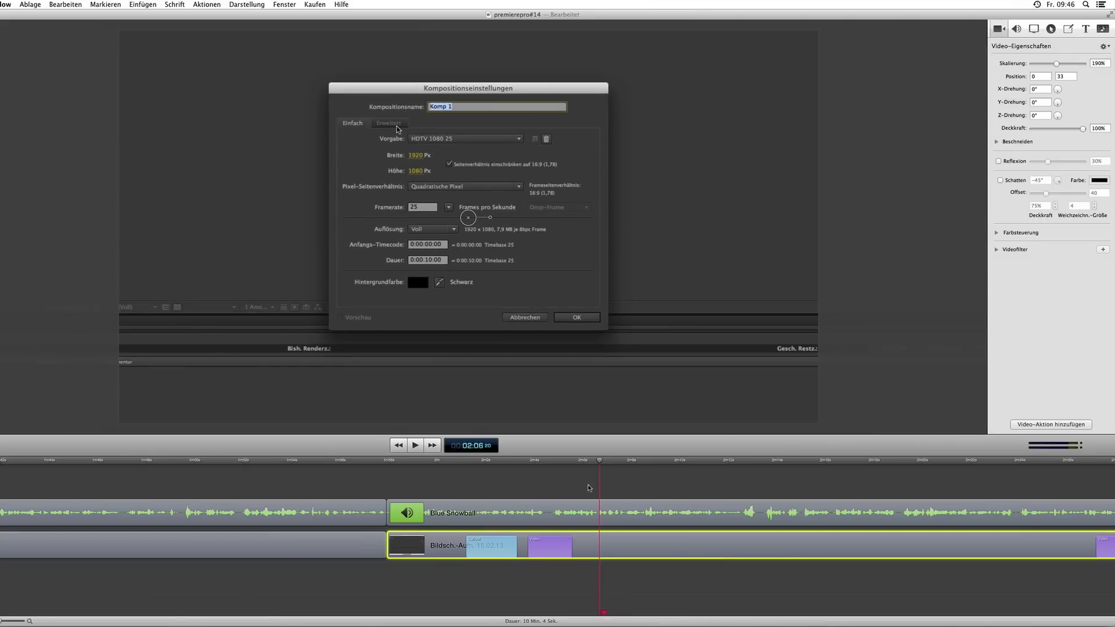
Select the Blue Snowball audio clip and show its audio properties (volume 126%, ducking 10%).
{"action": "left_click", "coordinate": [630, 486]}
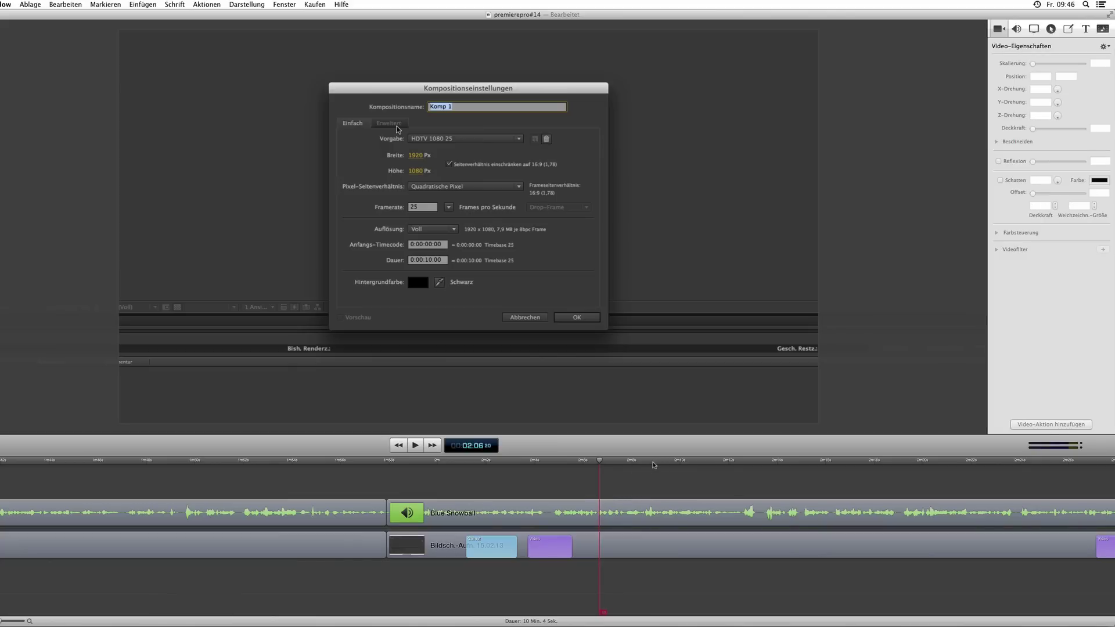
{"action": "left_click", "coordinate": [394, 549]}
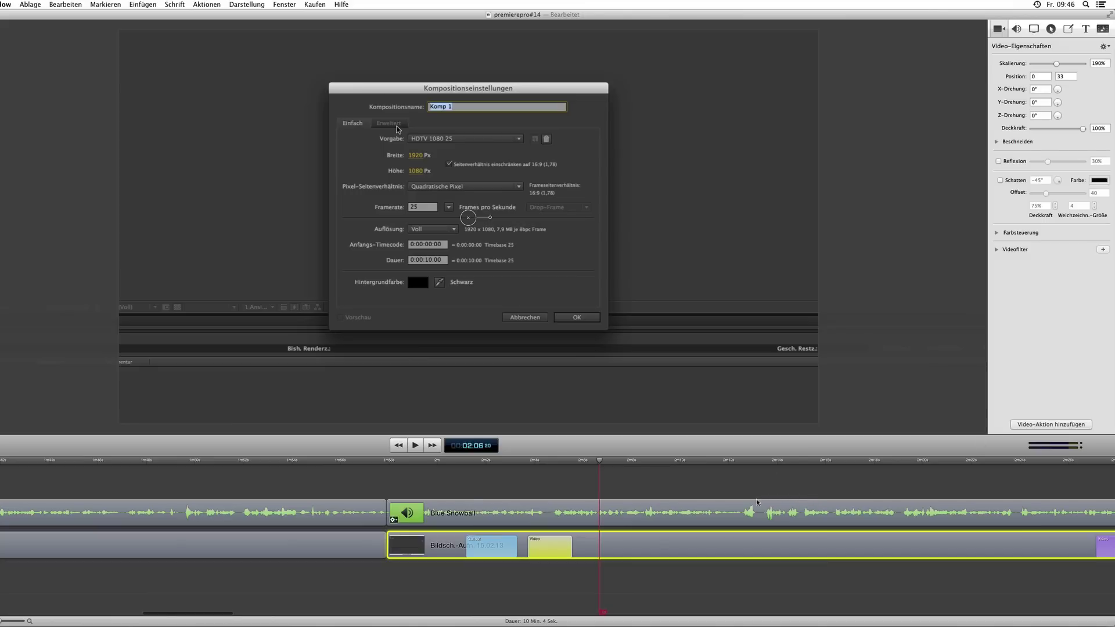
{"action": "scroll", "coordinate": [756, 501], "scroll_direction": "right", "scroll_amount": 5}
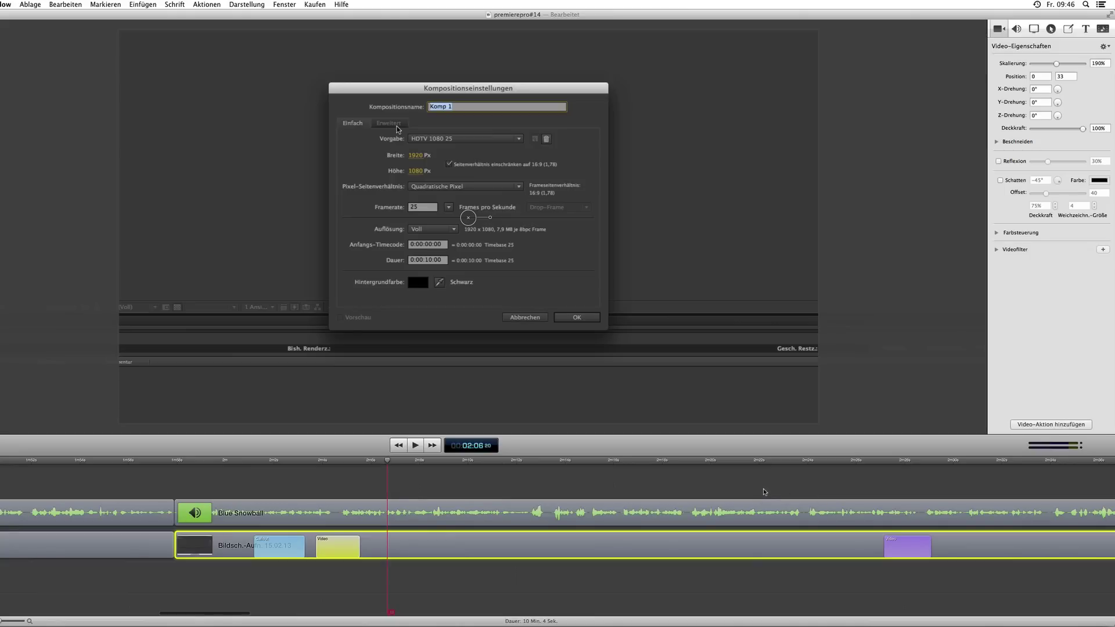
{"action": "left_click", "coordinate": [752, 517]}
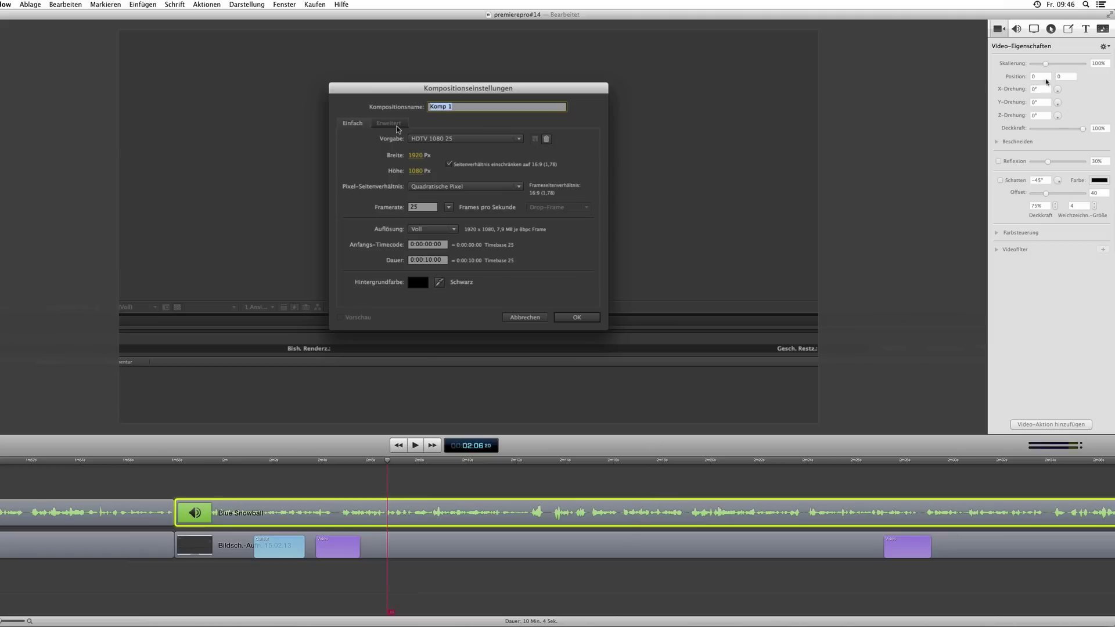
{"action": "left_click", "coordinate": [1016, 32]}
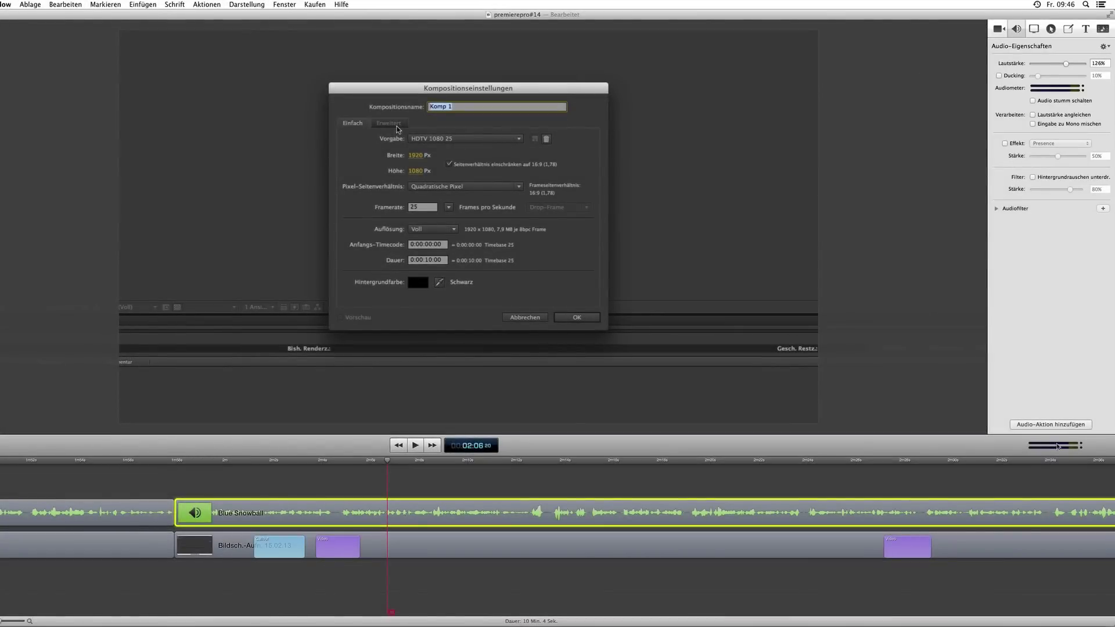
Move the playhead to about 02:22 and add a Kommentare annotation clip there.
{"action": "mouse_move", "coordinate": [840, 462]}
{"action": "left_mouse_down"}
{"action": "mouse_move", "coordinate": [774, 460]}
{"action": "mouse_move", "coordinate": [788, 460]}
{"action": "left_mouse_up"}
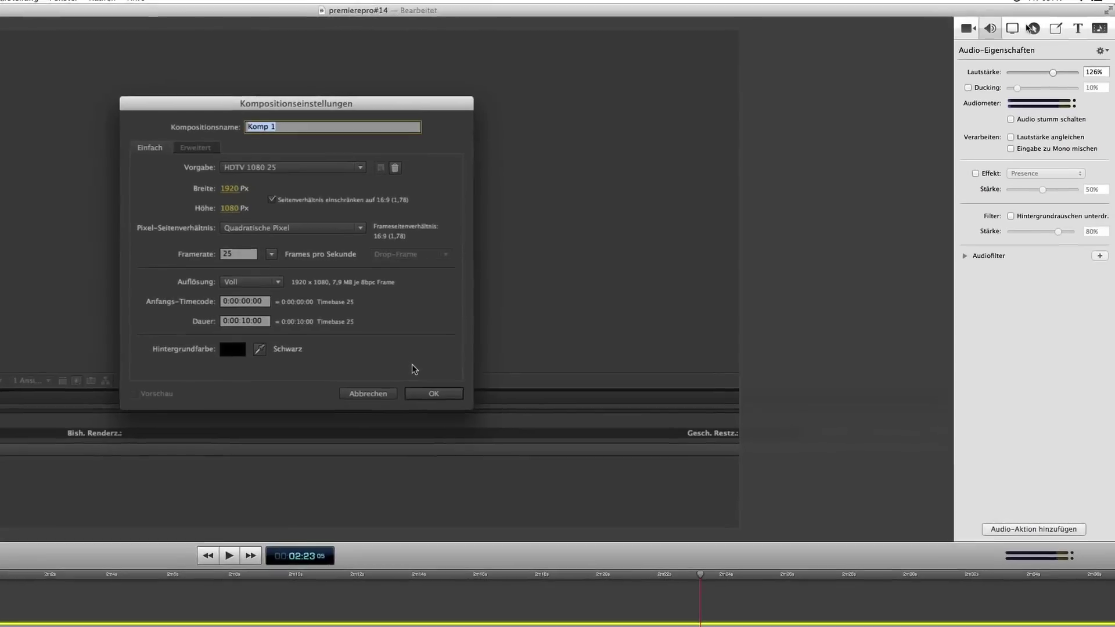
{"action": "left_click", "coordinate": [1027, 29]}
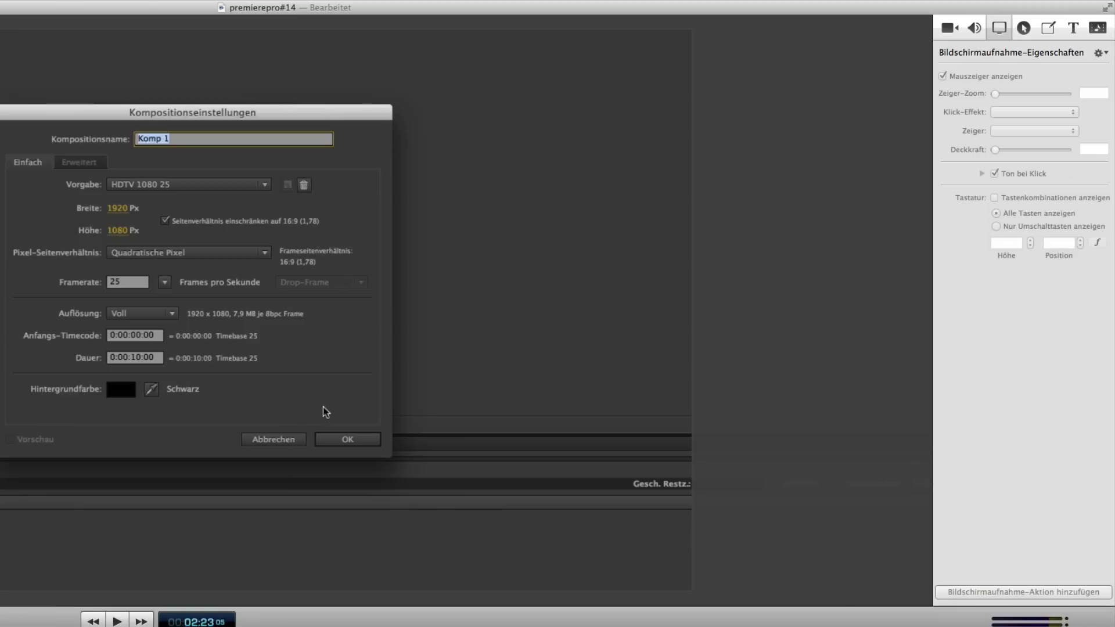
{"action": "left_click", "coordinate": [1020, 30]}
{"action": "left_click", "coordinate": [1048, 30]}
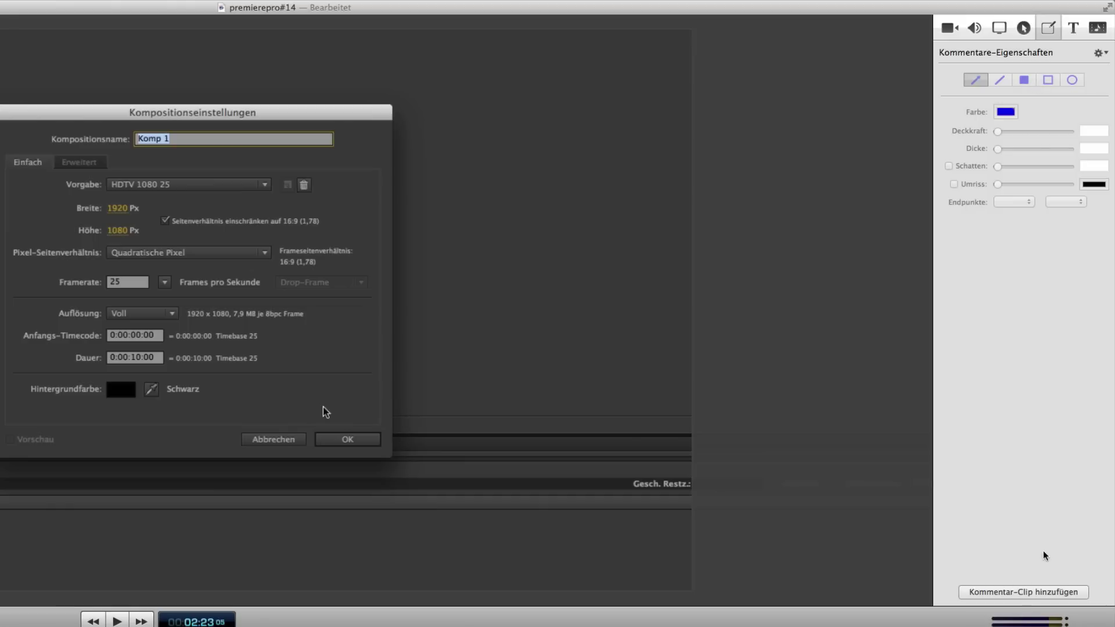
{"action": "left_click", "coordinate": [1022, 591]}
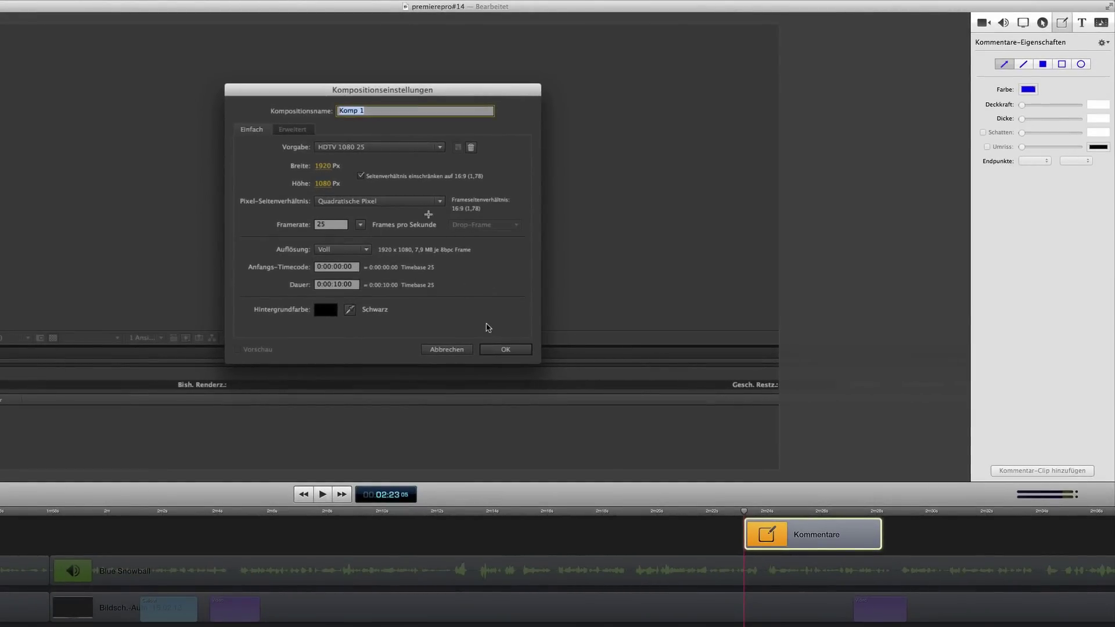
Discard a trial arrow and draw a filled rectangle annotation over the aspect-ratio line.
{"action": "left_click_drag", "start_coordinate": [353, 165], "coordinate": [380, 176]}
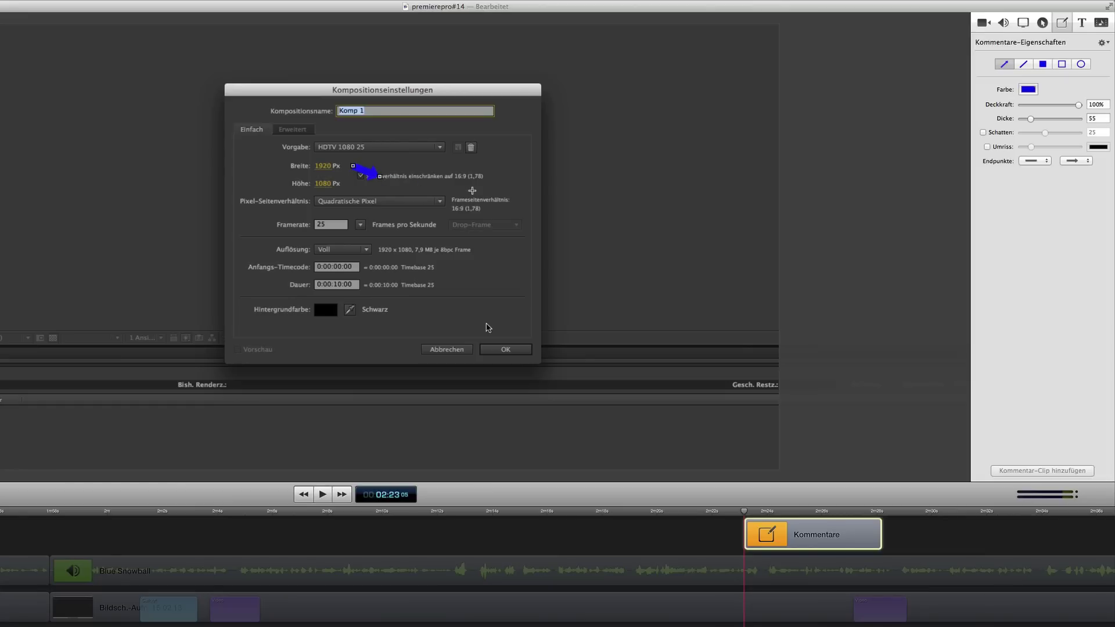
{"action": "key", "text": "BackSpace"}
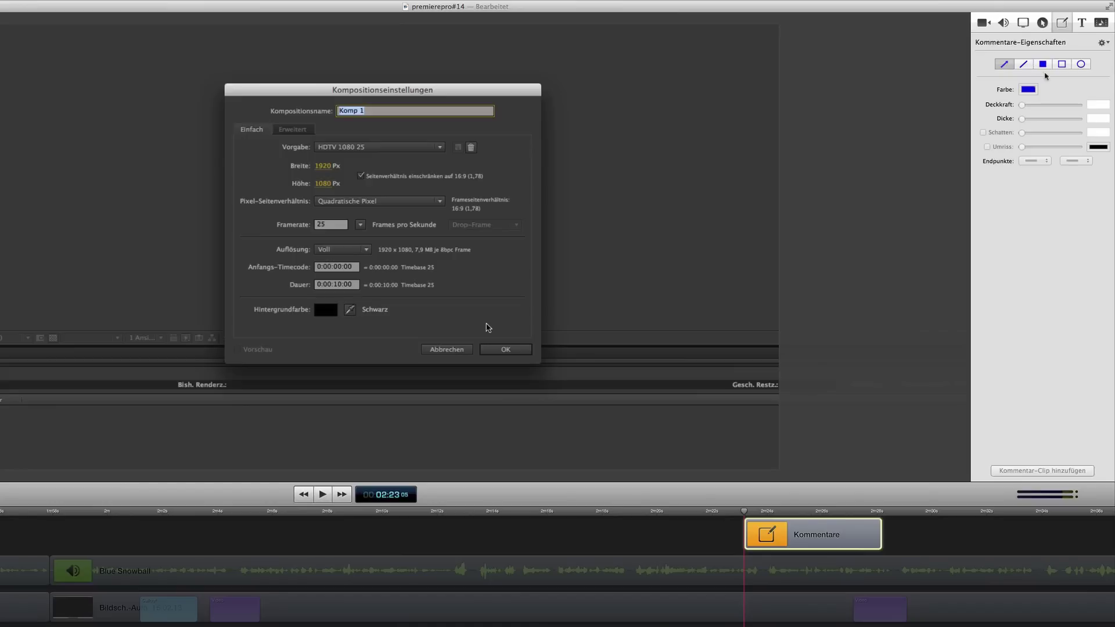
{"action": "left_click", "coordinate": [1042, 64]}
{"action": "mouse_move", "coordinate": [350, 162]}
{"action": "left_mouse_down"}
{"action": "mouse_move", "coordinate": [492, 185]}
{"action": "mouse_move", "coordinate": [449, 181]}
{"action": "left_mouse_up"}
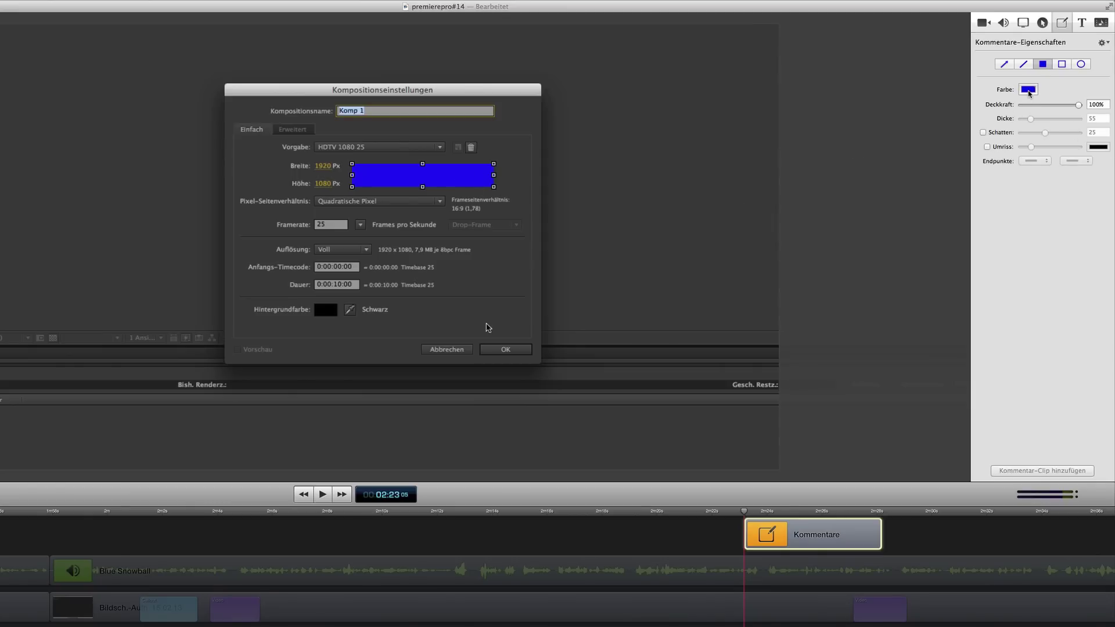
Colour the rectangle dark grey, sampled from the dialog background with the magnifier.
{"action": "left_click", "coordinate": [1029, 93]}
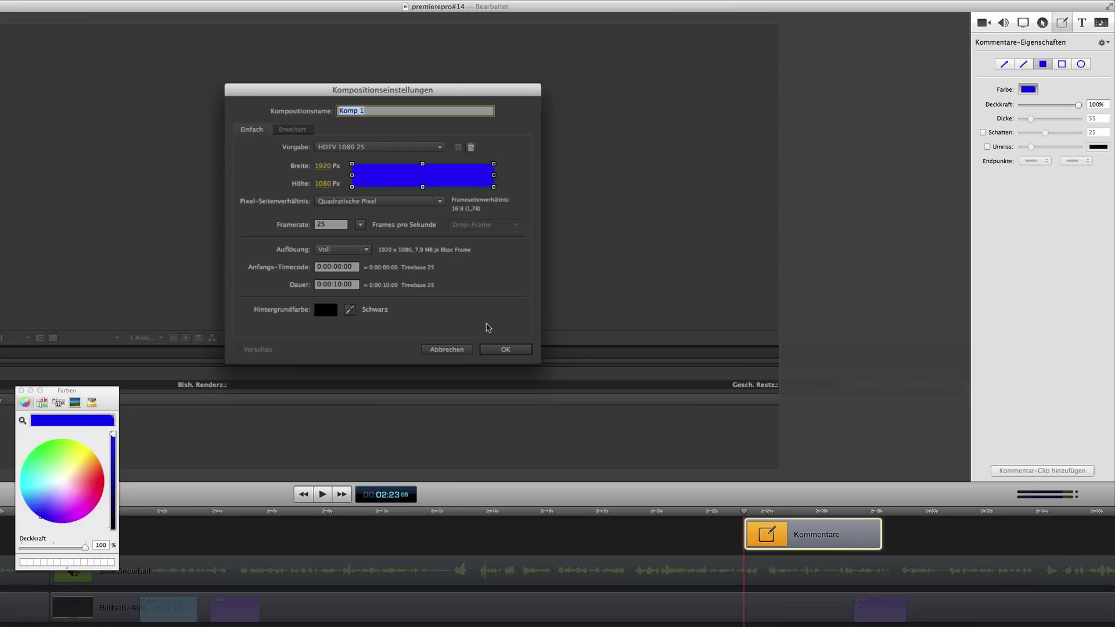
{"action": "left_click", "coordinate": [22, 420]}
{"action": "left_click", "coordinate": [522, 189]}
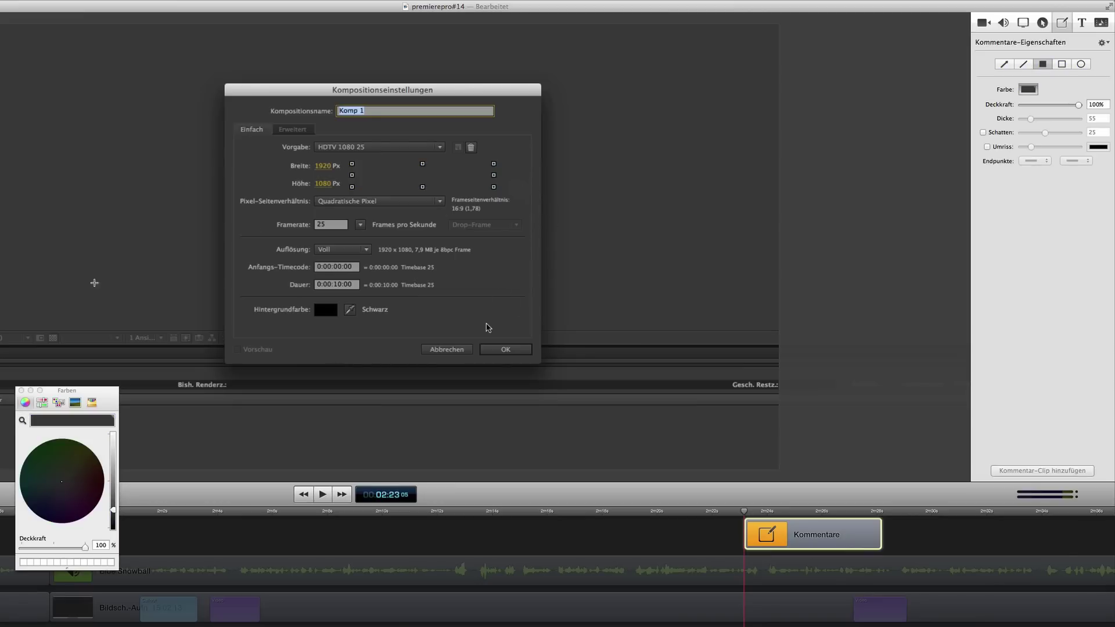
{"action": "left_click", "coordinate": [21, 389]}
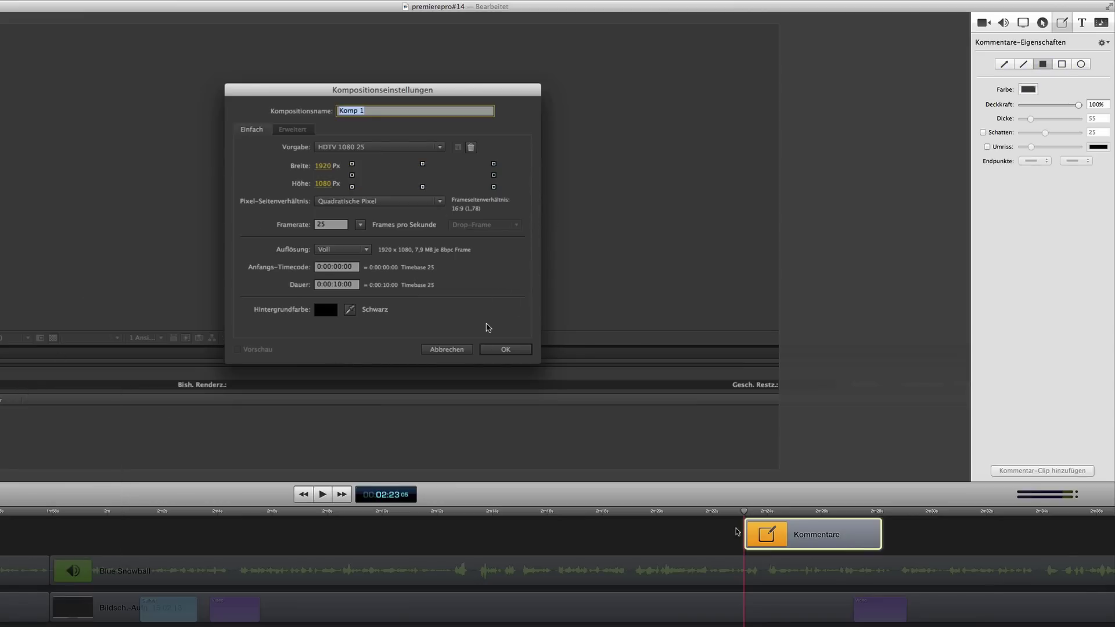
Deselect the annotation clip and move the playhead to about 2:30.
{"action": "left_click", "coordinate": [982, 546]}
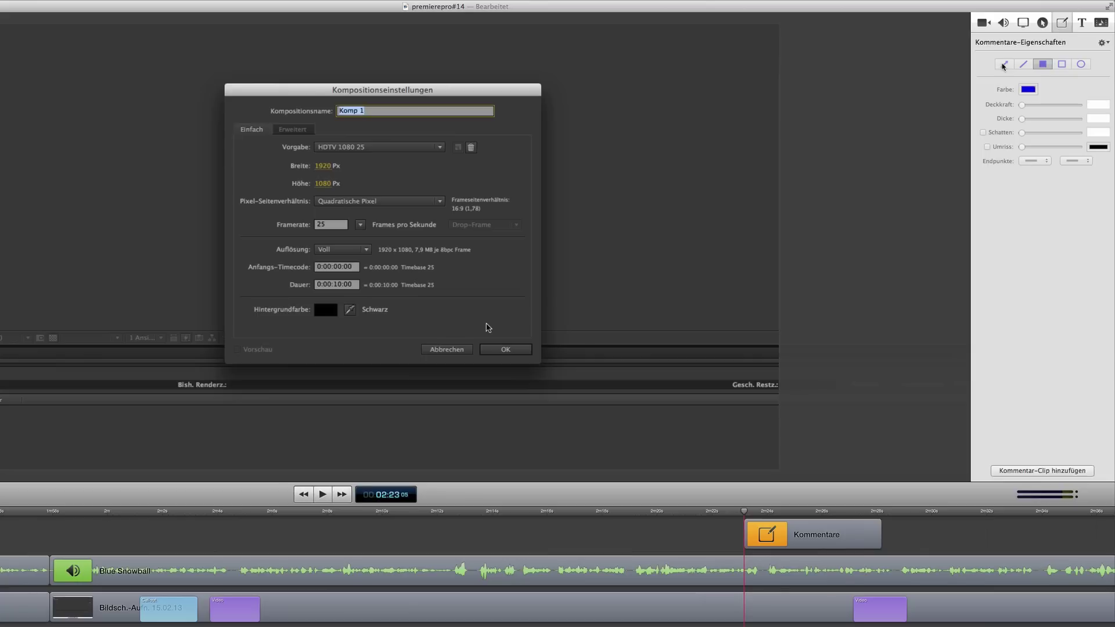
{"action": "left_click", "coordinate": [809, 509]}
{"action": "scroll", "coordinate": [917, 541], "scroll_direction": "right", "scroll_amount": 5}
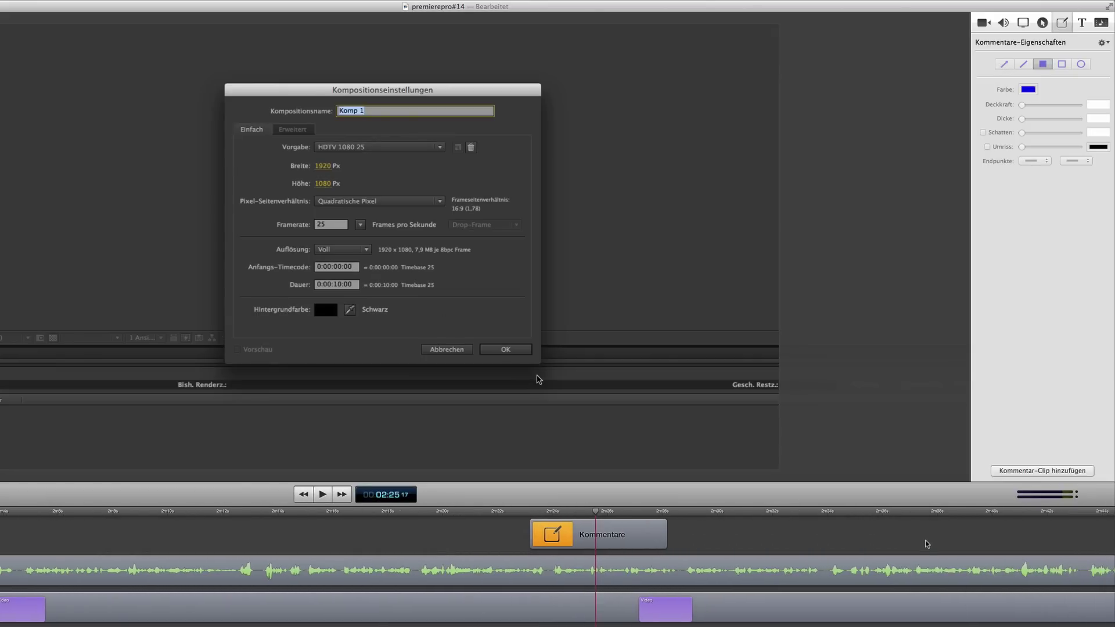
{"action": "left_click", "coordinate": [715, 514]}
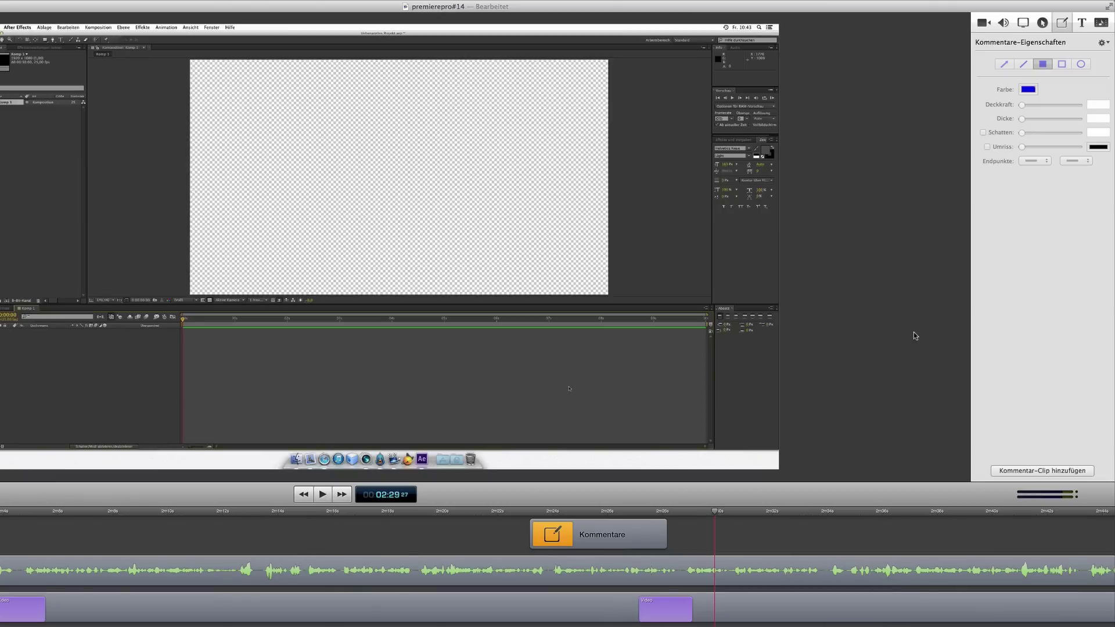
Add a new Text box clip at the playhead and position it upper right on the canvas.
{"action": "left_click", "coordinate": [1083, 22]}
{"action": "left_click", "coordinate": [1020, 469]}
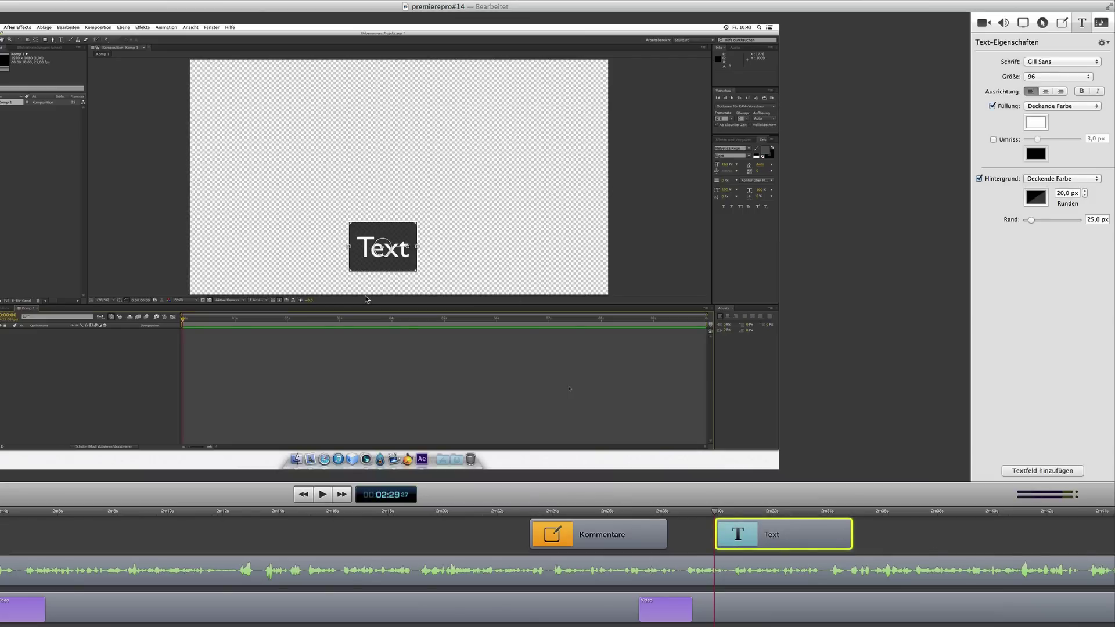
{"action": "mouse_move", "coordinate": [399, 268]}
{"action": "left_mouse_down"}
{"action": "mouse_move", "coordinate": [319, 228]}
{"action": "mouse_move", "coordinate": [492, 226]}
{"action": "left_mouse_up"}
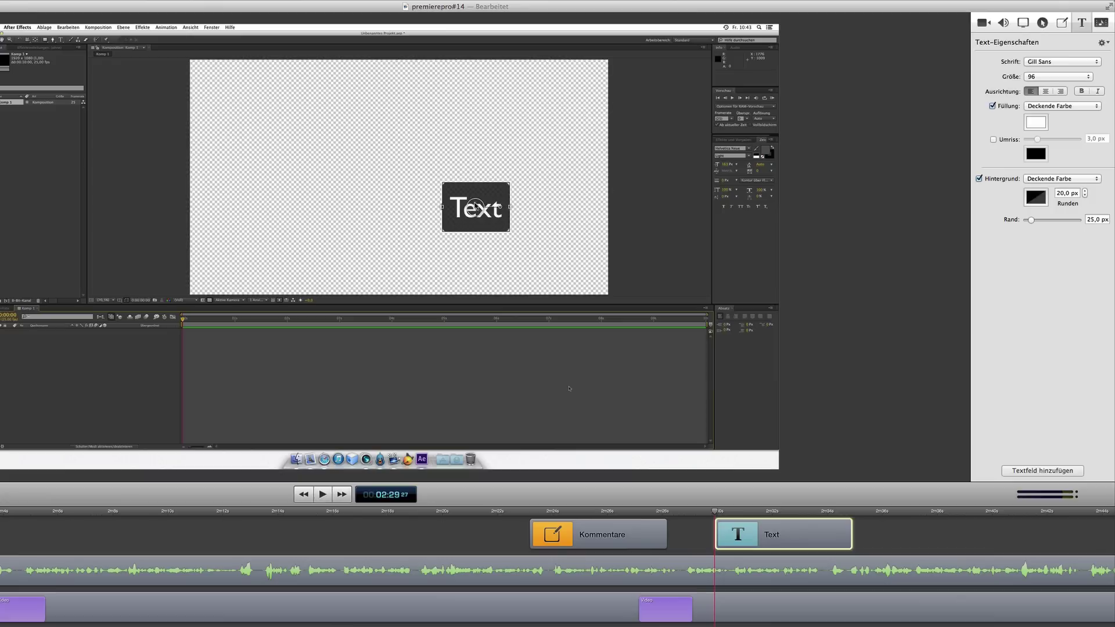
{"action": "mouse_move", "coordinate": [467, 227]}
{"action": "left_mouse_down"}
{"action": "mouse_move", "coordinate": [504, 214]}
{"action": "mouse_move", "coordinate": [433, 153]}
{"action": "left_mouse_up"}
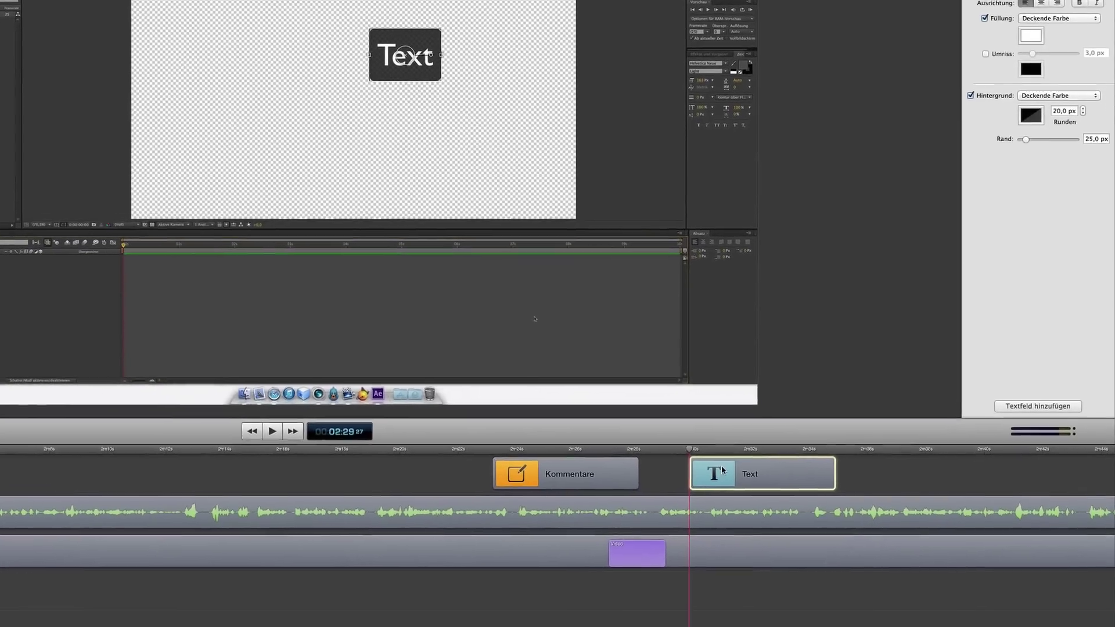
Add a Kreuzüberblendung (cross-dissolve) start transition to the Text clip, nudging the clip slightly earlier.
{"action": "right_click", "coordinate": [748, 541]}
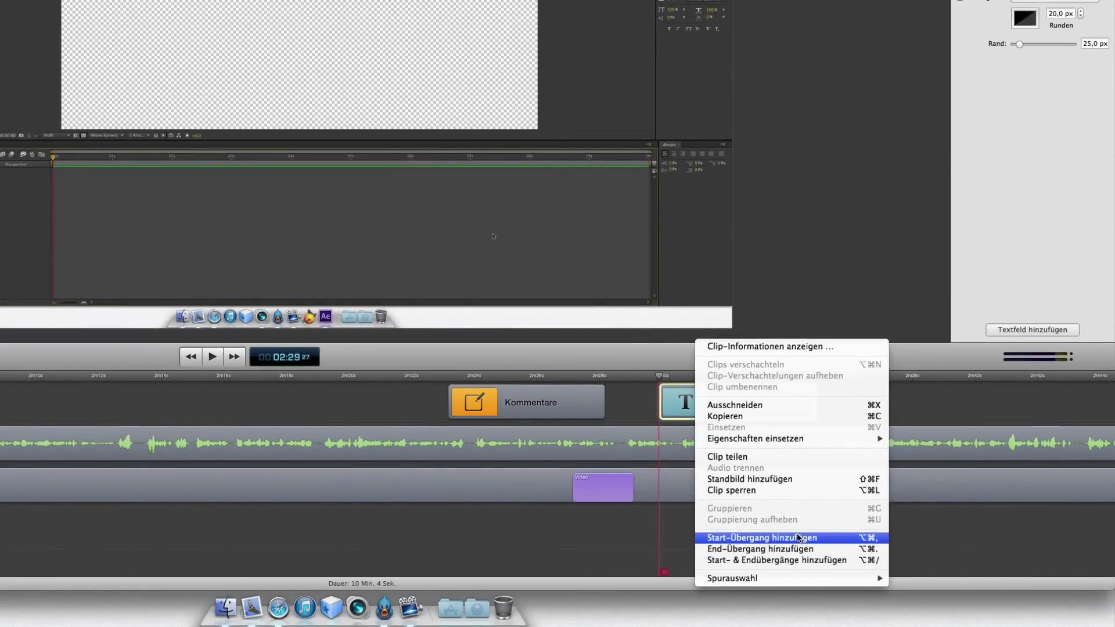
{"action": "left_click", "coordinate": [797, 534]}
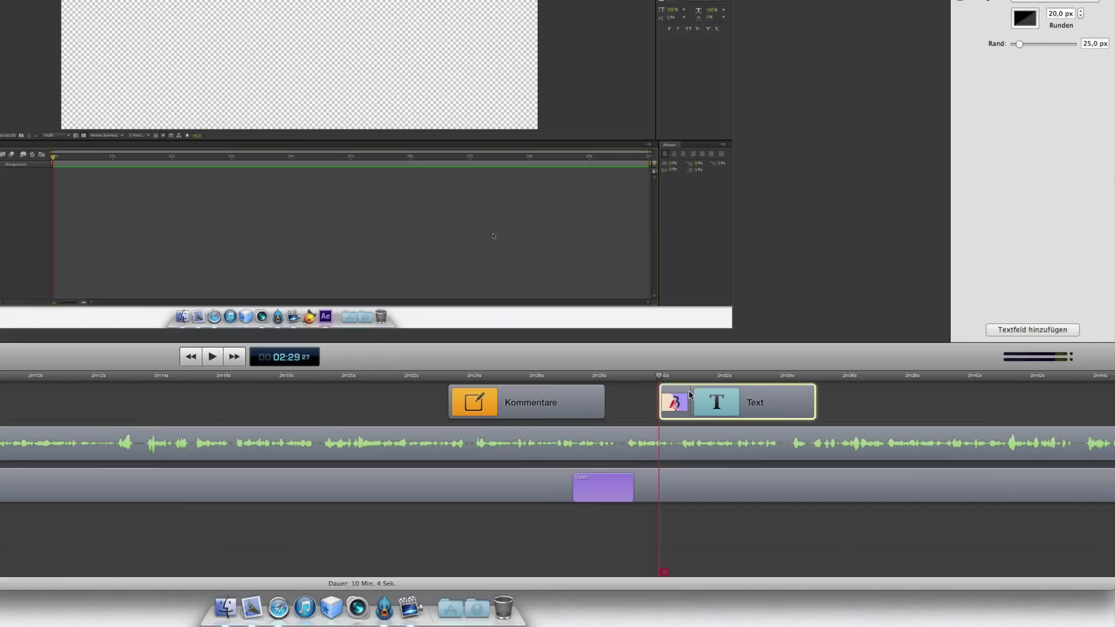
{"action": "left_click_drag", "start_coordinate": [690, 394], "coordinate": [665, 396]}
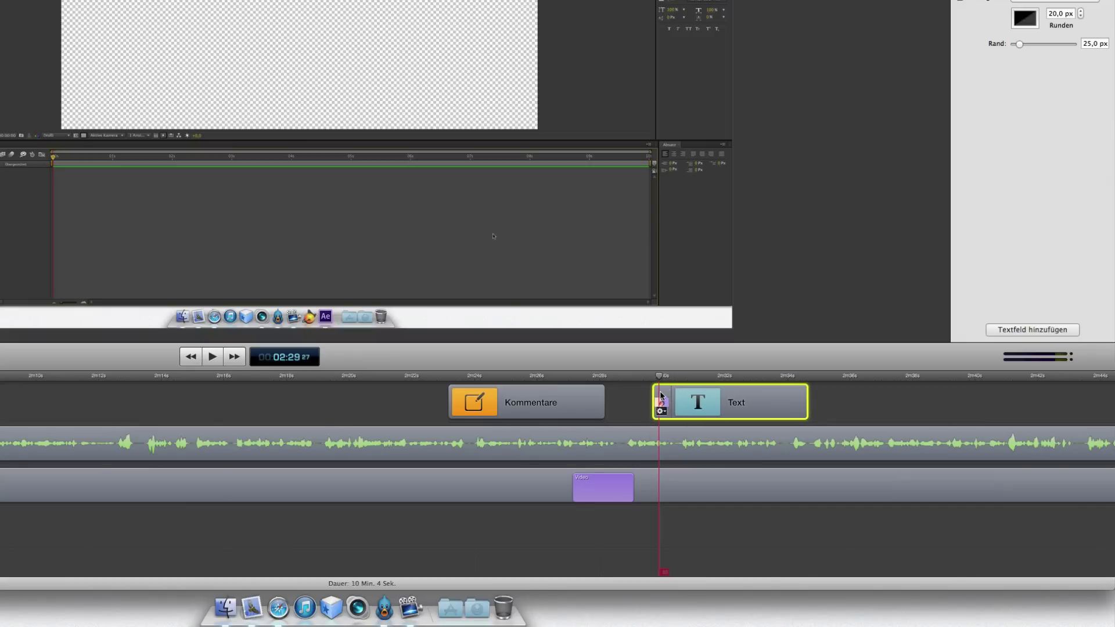
{"action": "double_click", "coordinate": [664, 400]}
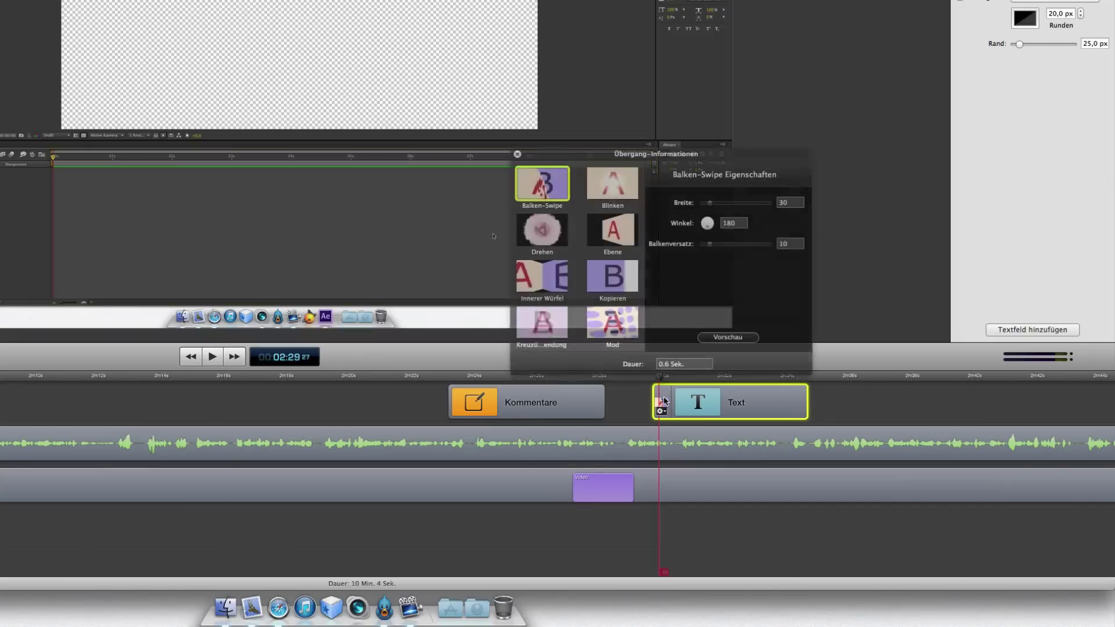
{"action": "left_click", "coordinate": [547, 328]}
{"action": "left_click", "coordinate": [905, 400]}
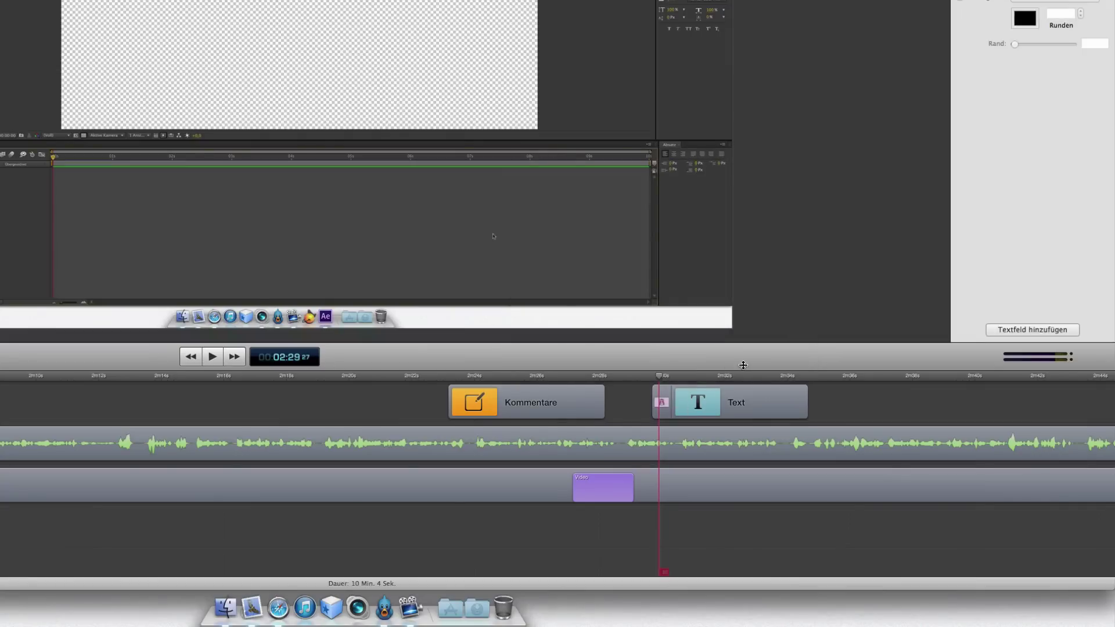
Play back the Text fade-in, then select the screen recording, Kommentare and Text clips in turn.
{"action": "key", "text": "space"}
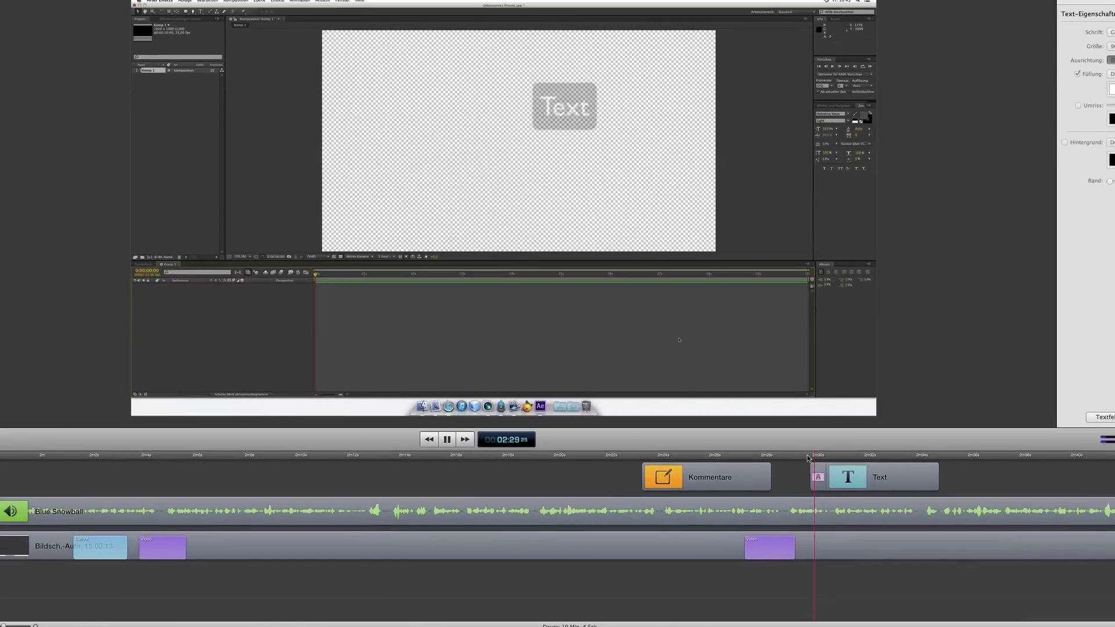
{"action": "key", "text": "space"}
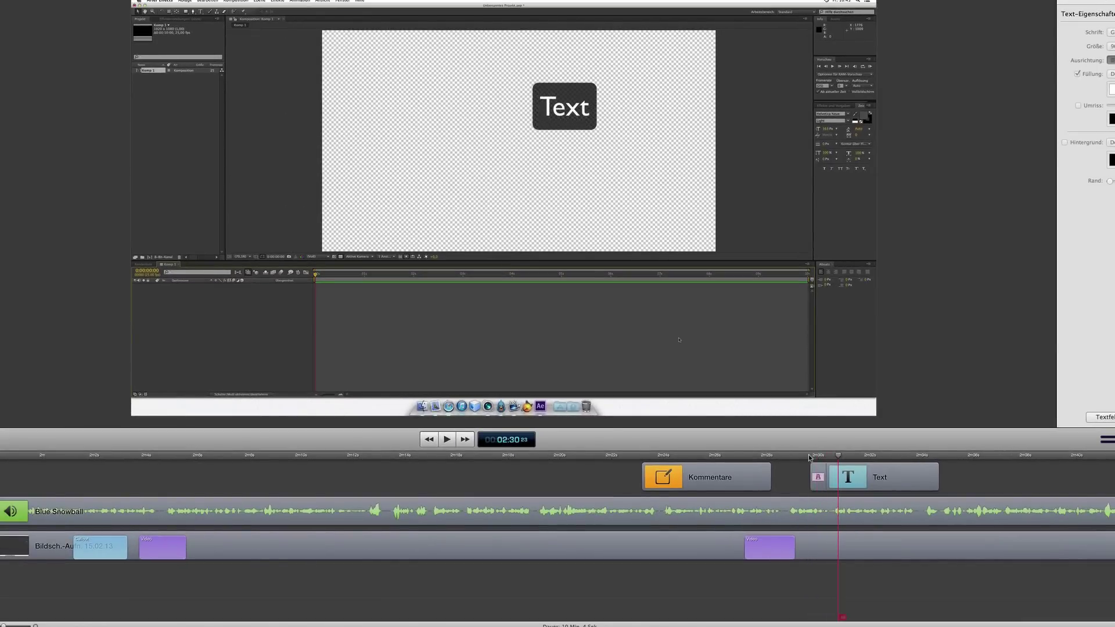
{"action": "left_click", "coordinate": [478, 543]}
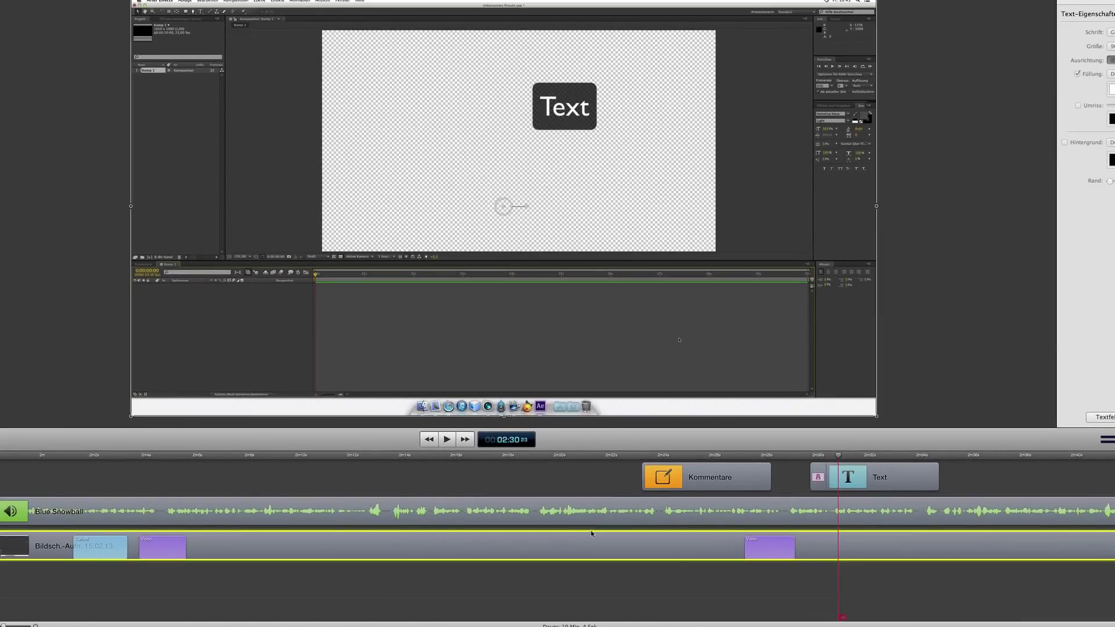
{"action": "left_click", "coordinate": [693, 486]}
{"action": "left_click", "coordinate": [833, 484]}
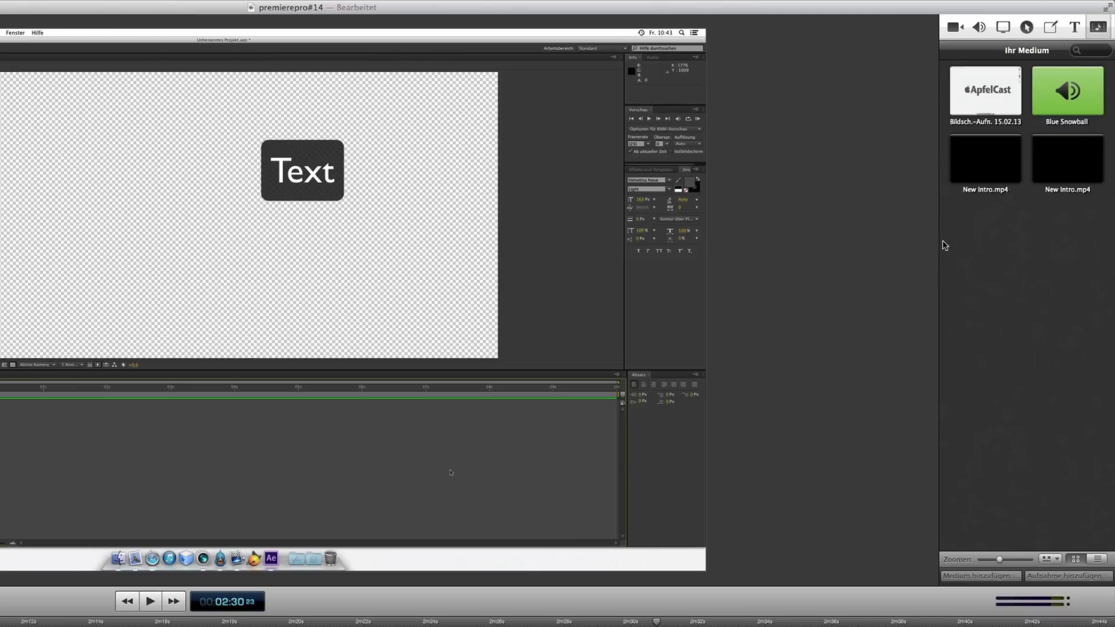
Zoom the timeline out to show all clips and open the export sheet via Ablage > Exportieren….
{"action": "left_click", "coordinate": [956, 25]}
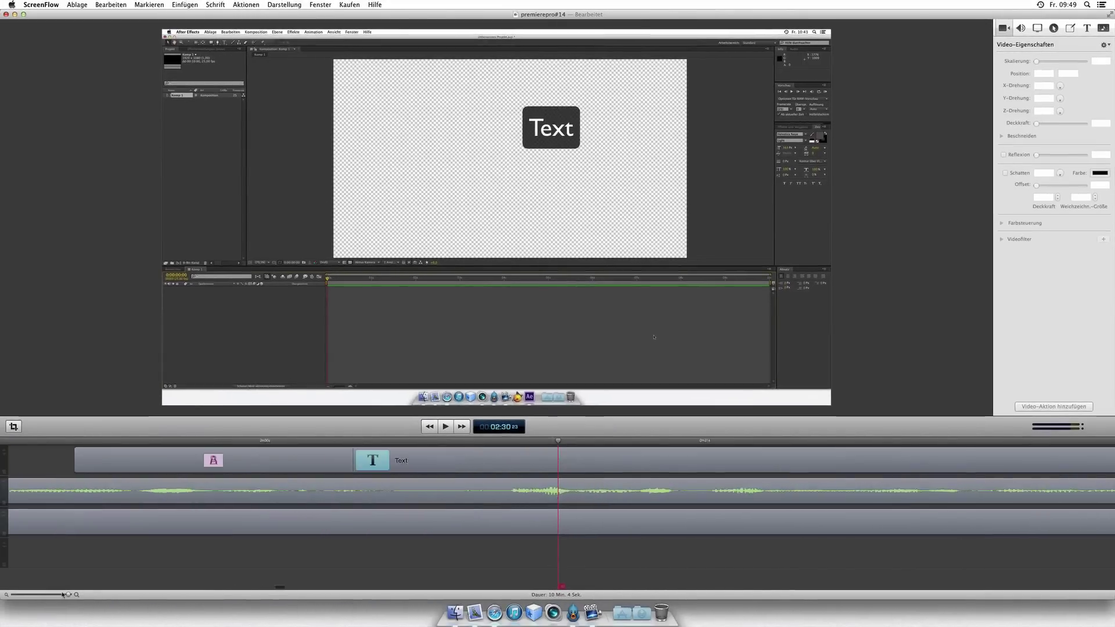
{"action": "mouse_move", "coordinate": [52, 594]}
{"action": "left_mouse_down"}
{"action": "mouse_move", "coordinate": [18, 594]}
{"action": "mouse_move", "coordinate": [30, 594]}
{"action": "left_mouse_up"}
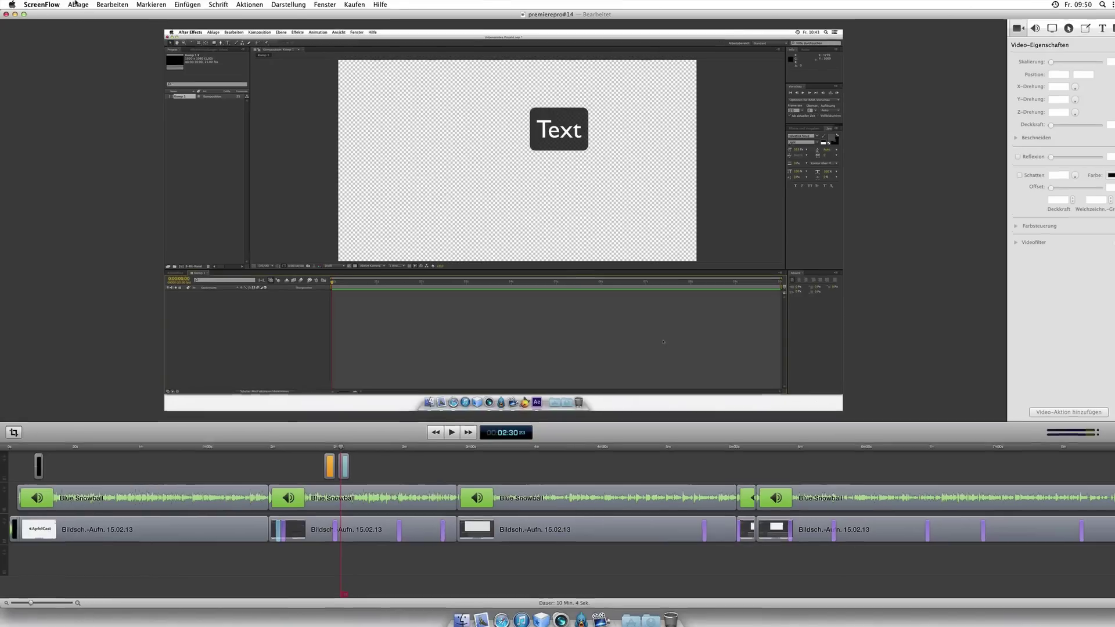
{"action": "left_click", "coordinate": [78, 4]}
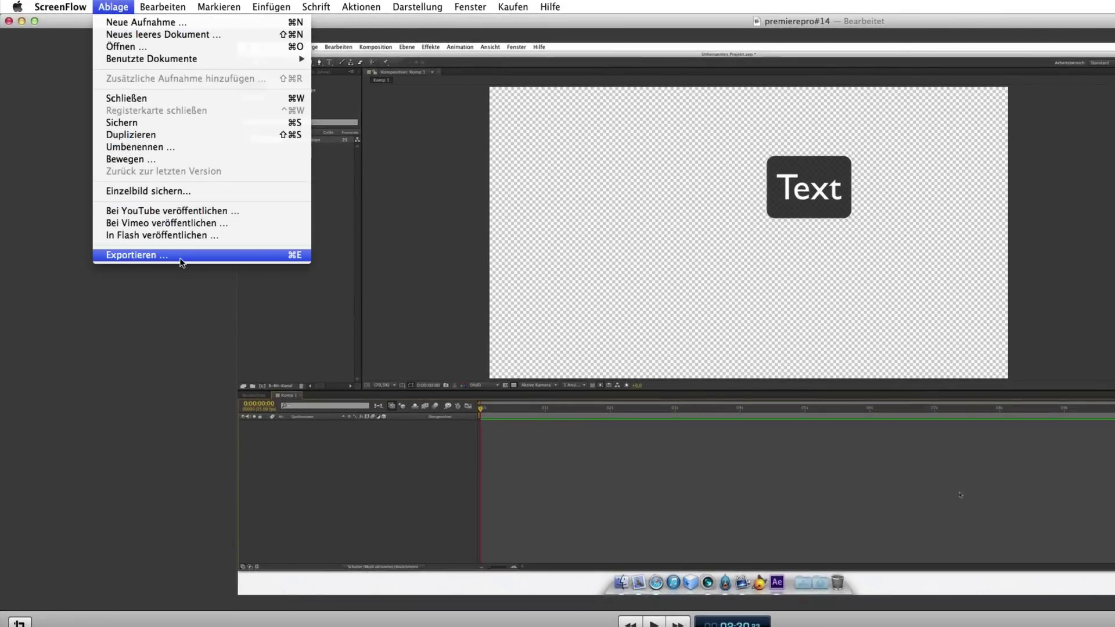
{"action": "left_click", "coordinate": [182, 260]}
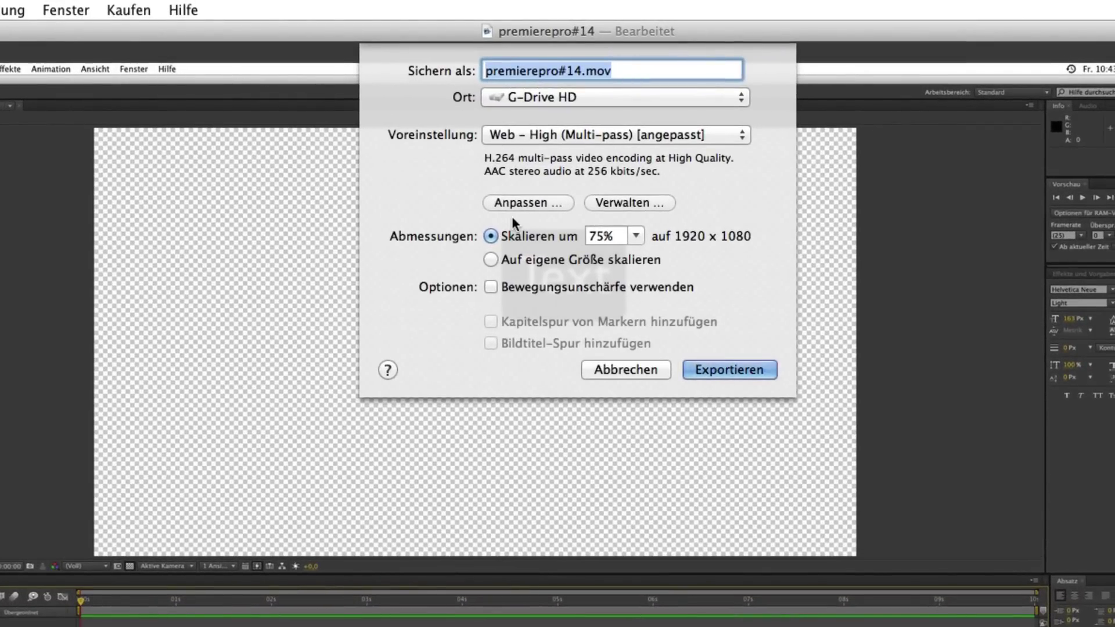
Try Web – Hoch, return to Web – High (Multi-pass), and open its H.264 video settings.
{"action": "left_click", "coordinate": [533, 206]}
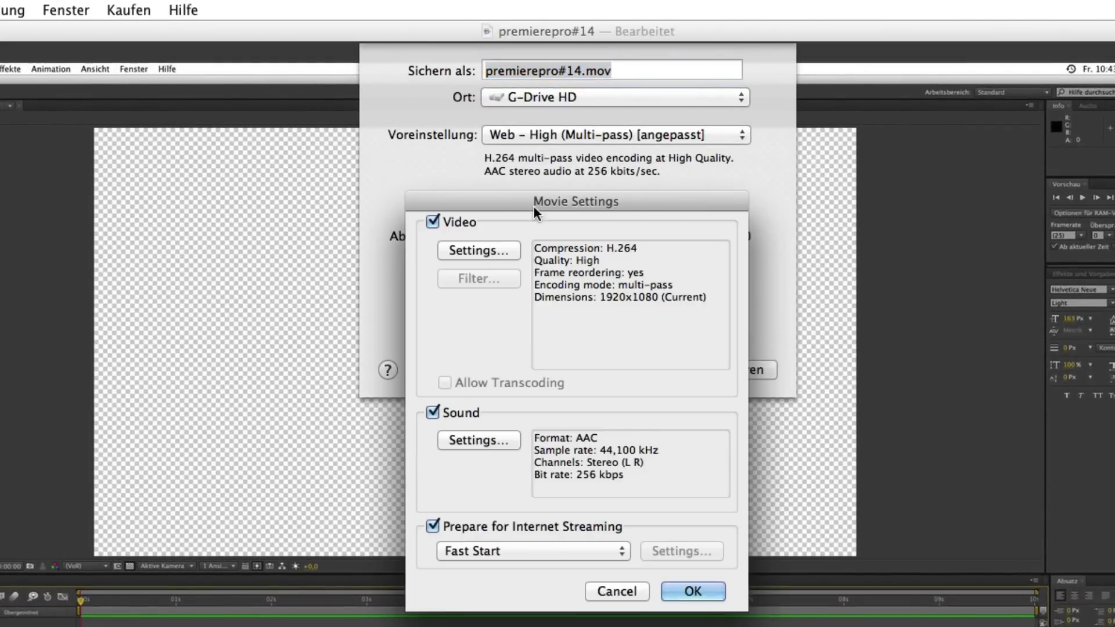
{"action": "left_click", "coordinate": [625, 598]}
{"action": "left_click", "coordinate": [706, 132]}
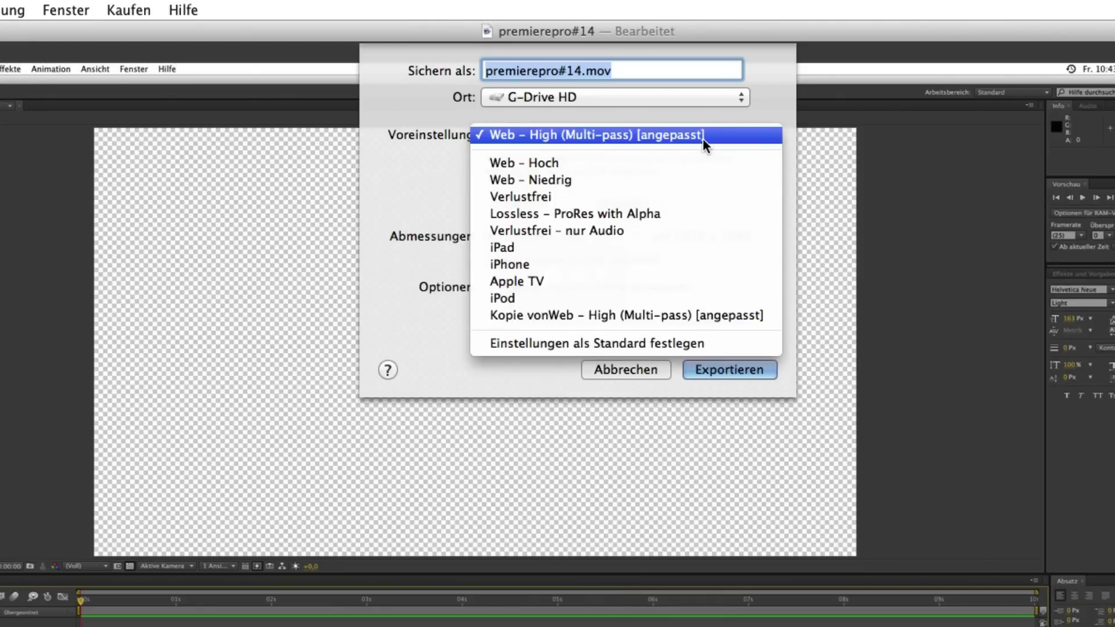
{"action": "left_click", "coordinate": [656, 159]}
{"action": "left_click", "coordinate": [628, 143]}
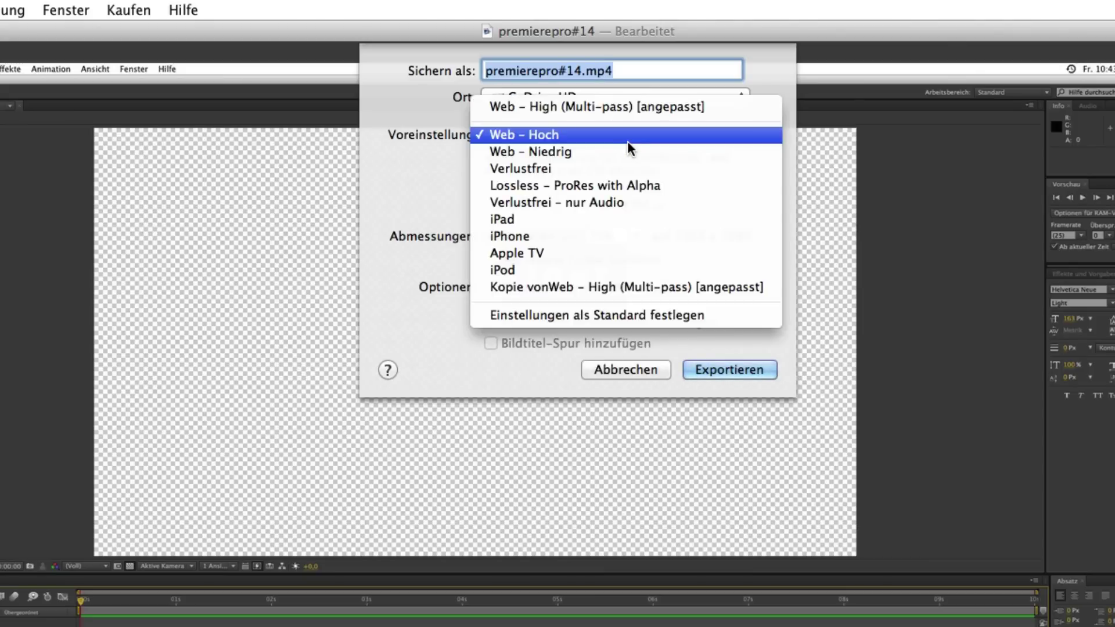
{"action": "left_click", "coordinate": [626, 108]}
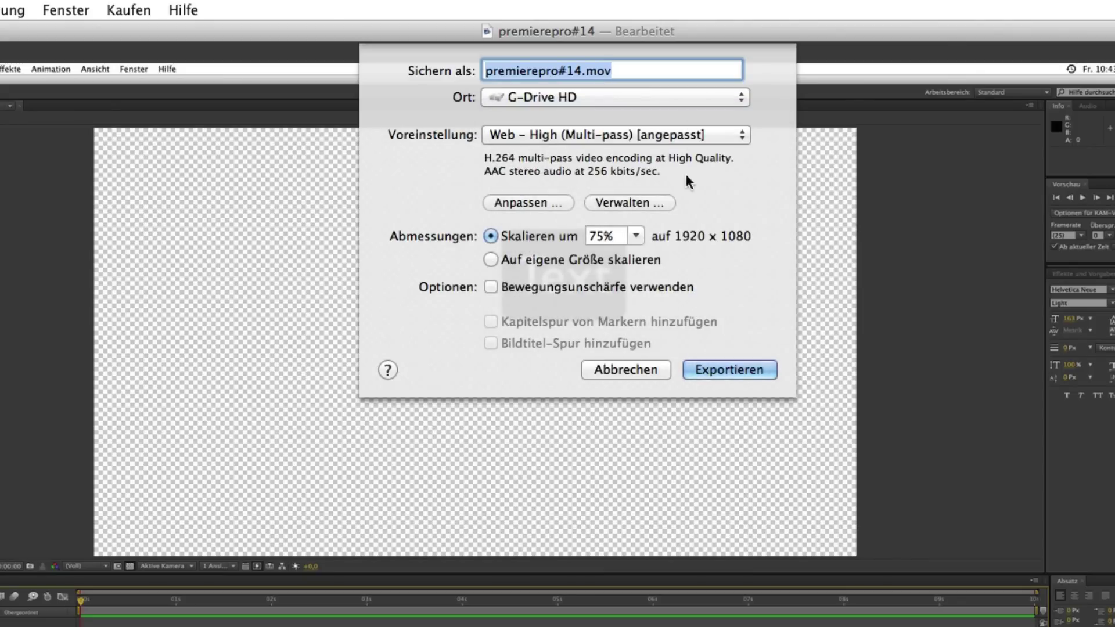
{"action": "left_click", "coordinate": [516, 202]}
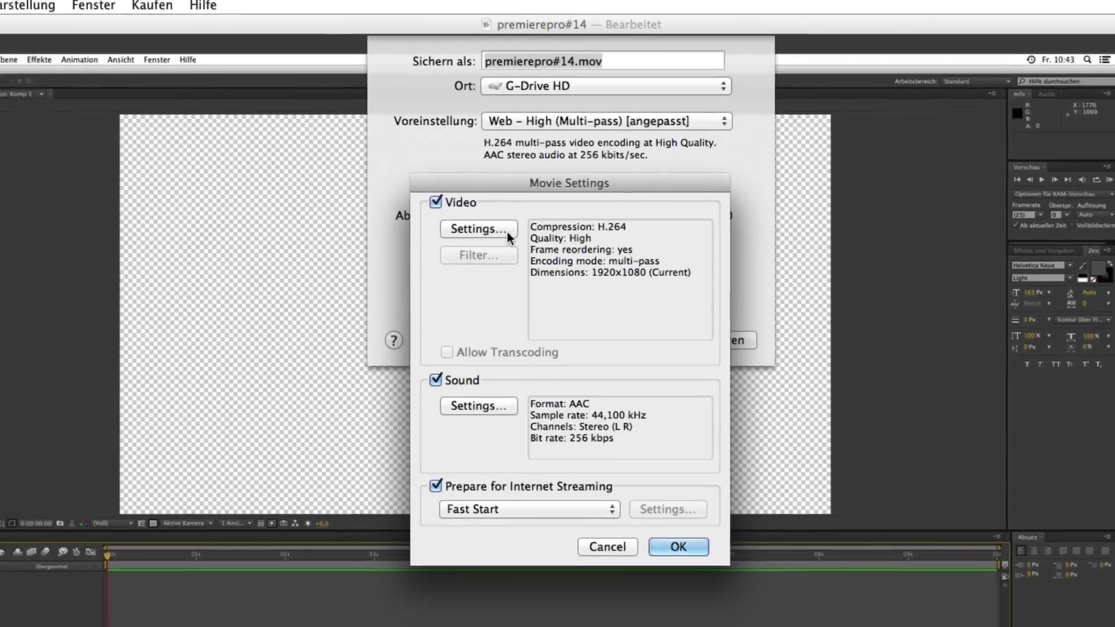
{"action": "left_click", "coordinate": [498, 247]}
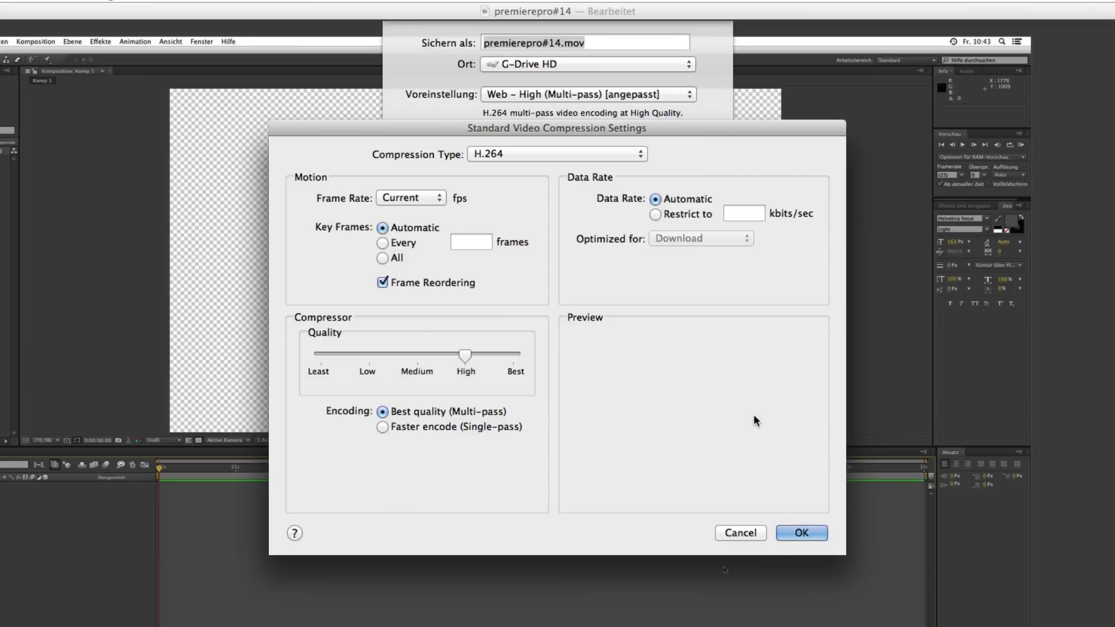
Accept the video settings, keep AAC stereo audio at 256 kbps, and return to export options.
{"action": "left_click", "coordinate": [809, 531]}
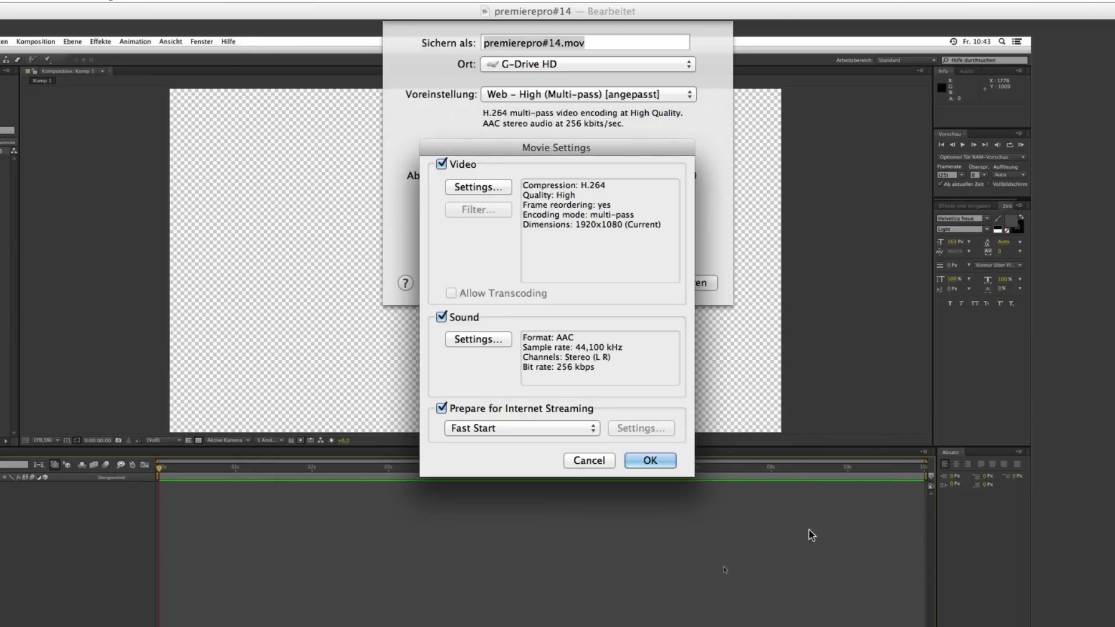
{"action": "left_click", "coordinate": [485, 340]}
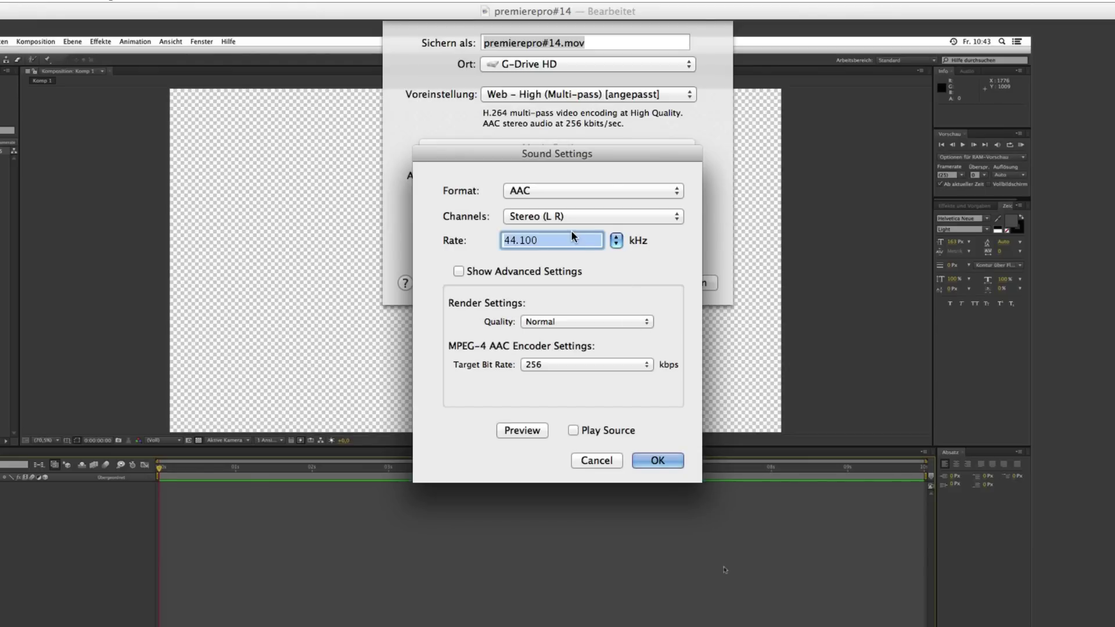
{"action": "left_click", "coordinate": [570, 364]}
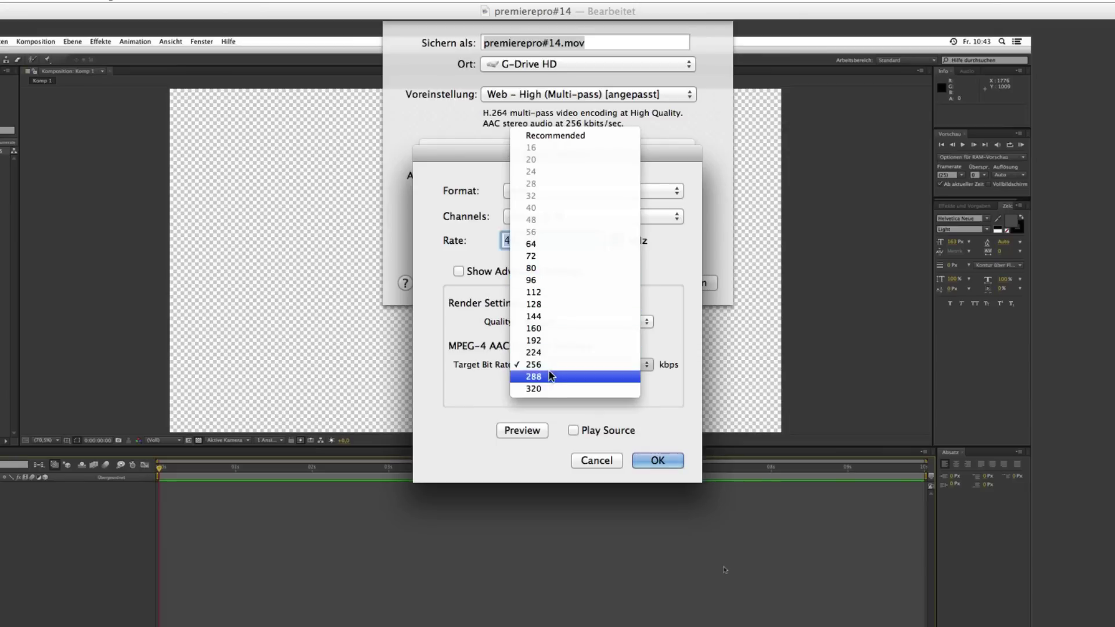
{"action": "left_click", "coordinate": [679, 408]}
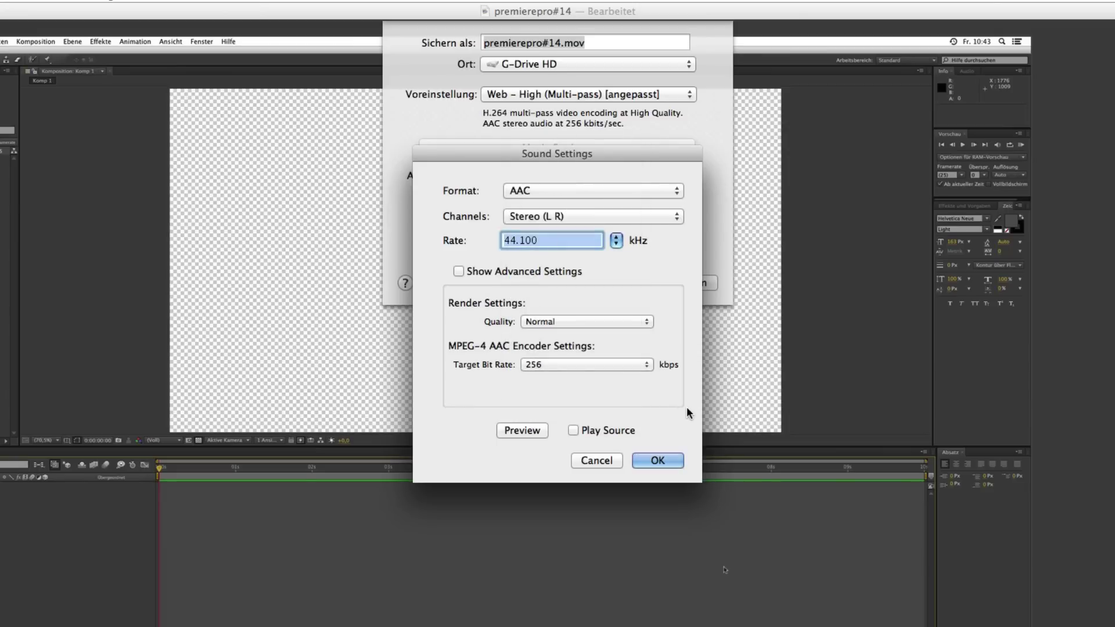
{"action": "left_click", "coordinate": [671, 462]}
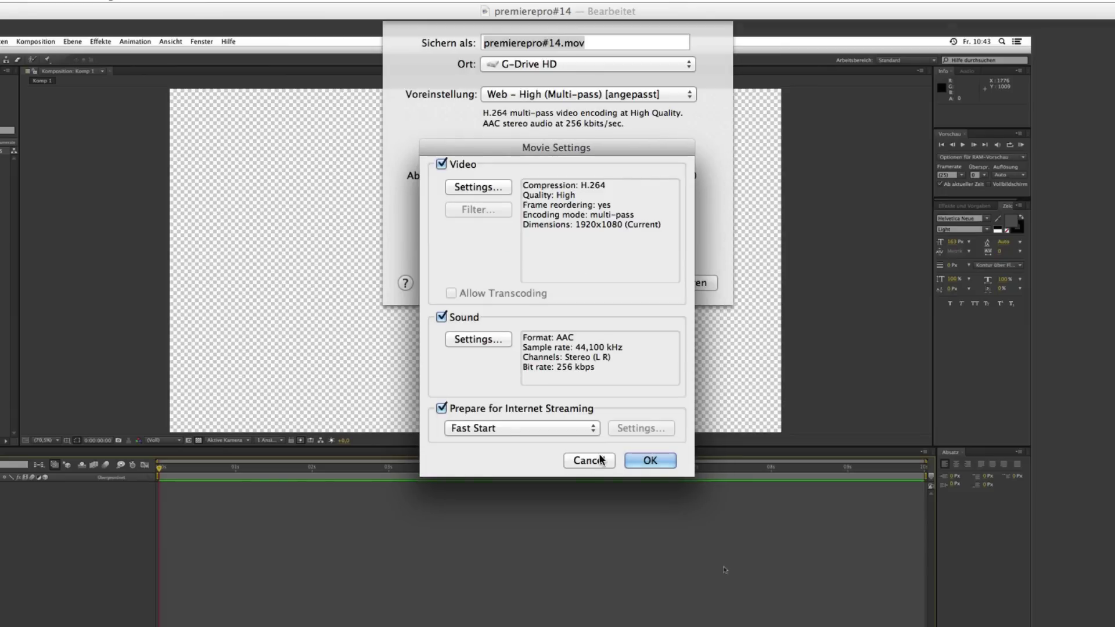
{"action": "left_click", "coordinate": [579, 460]}
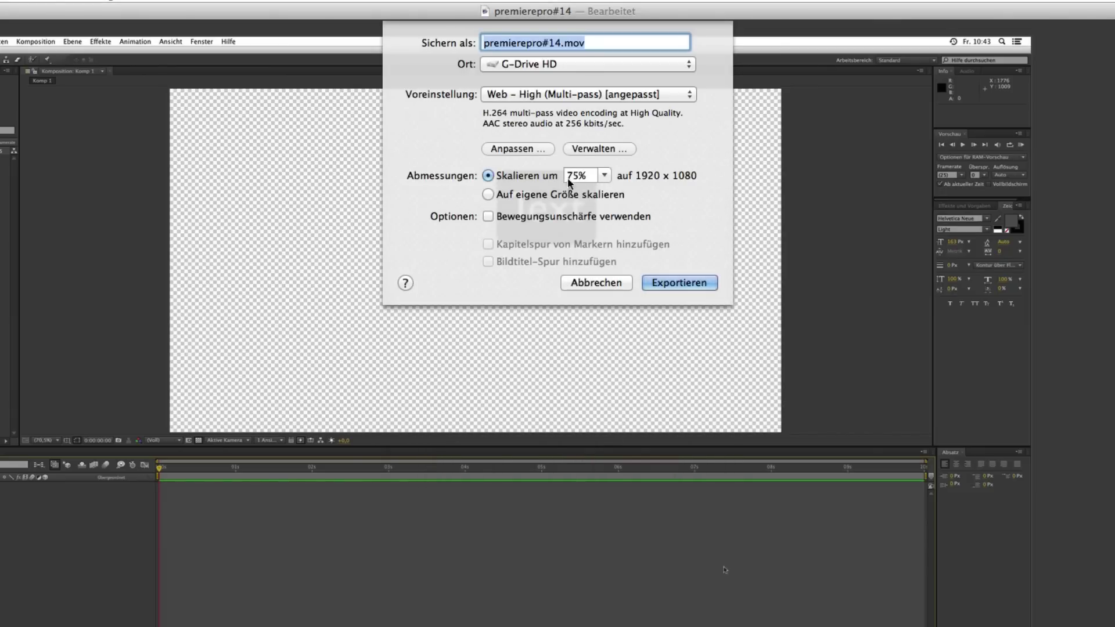
Compare export scales 100% (2560 x 1440), 75%, 50% and 25% (640 x 360).
{"action": "left_click", "coordinate": [605, 175]}
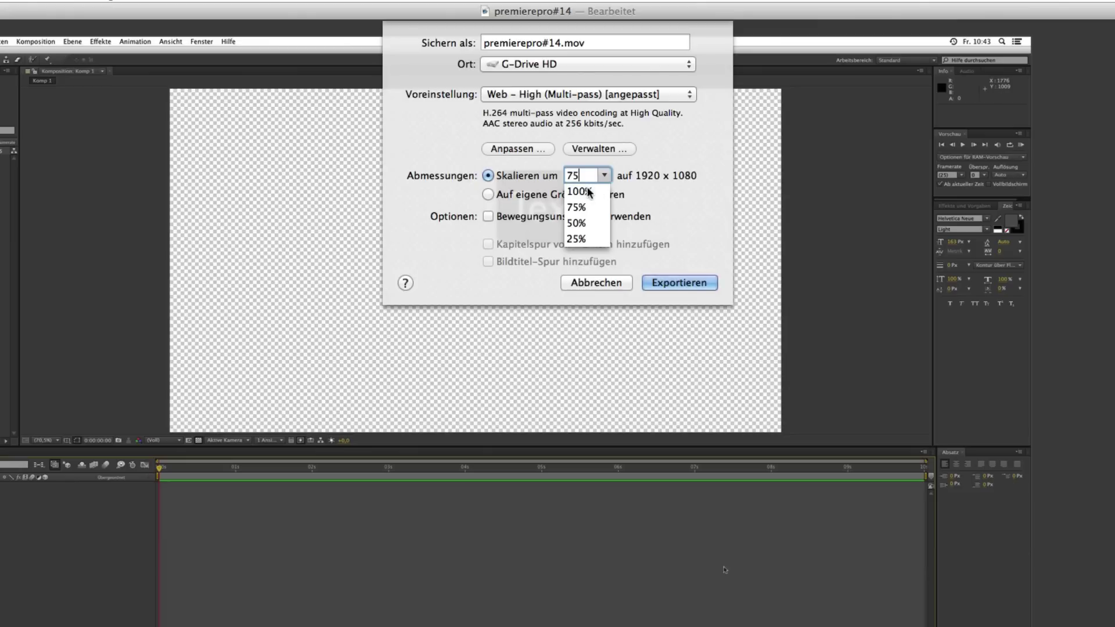
{"action": "left_click", "coordinate": [578, 192]}
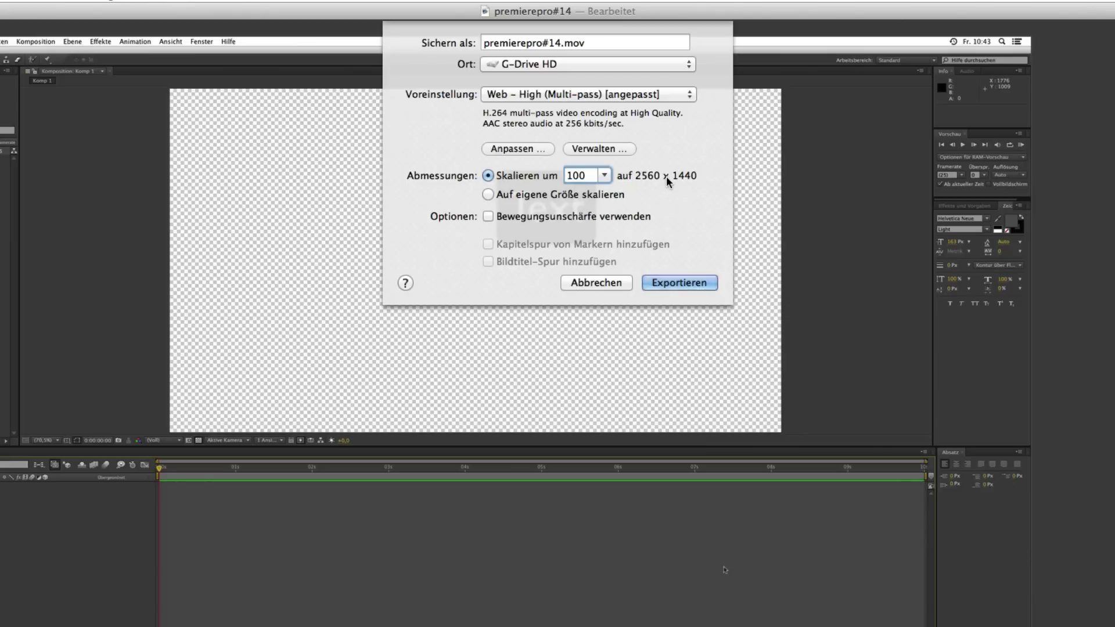
{"action": "left_click", "coordinate": [604, 176]}
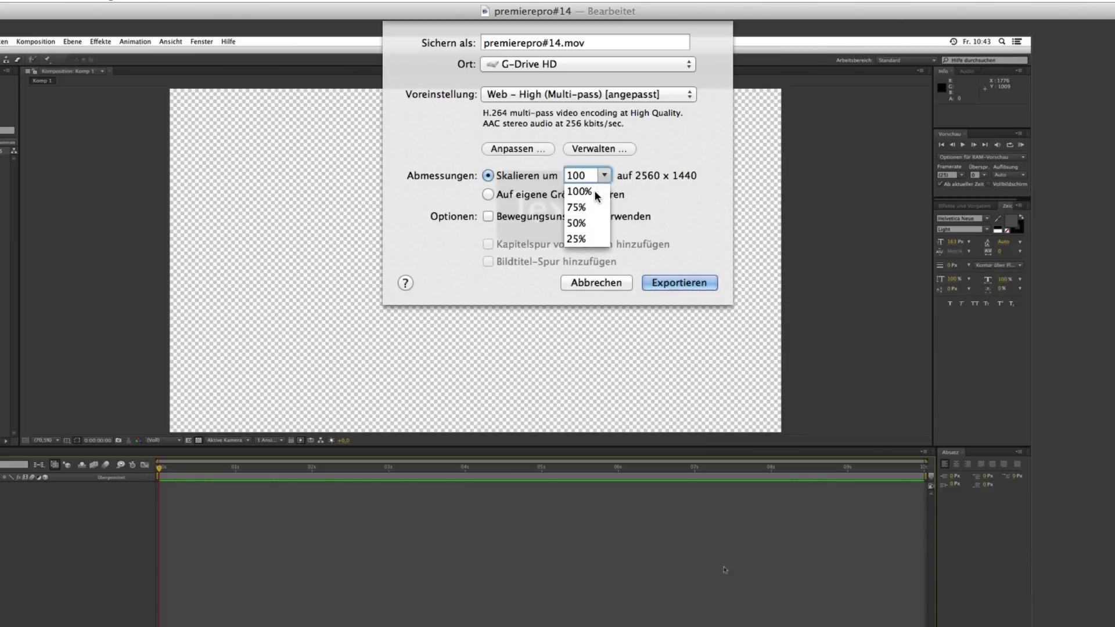
{"action": "left_click", "coordinate": [574, 207]}
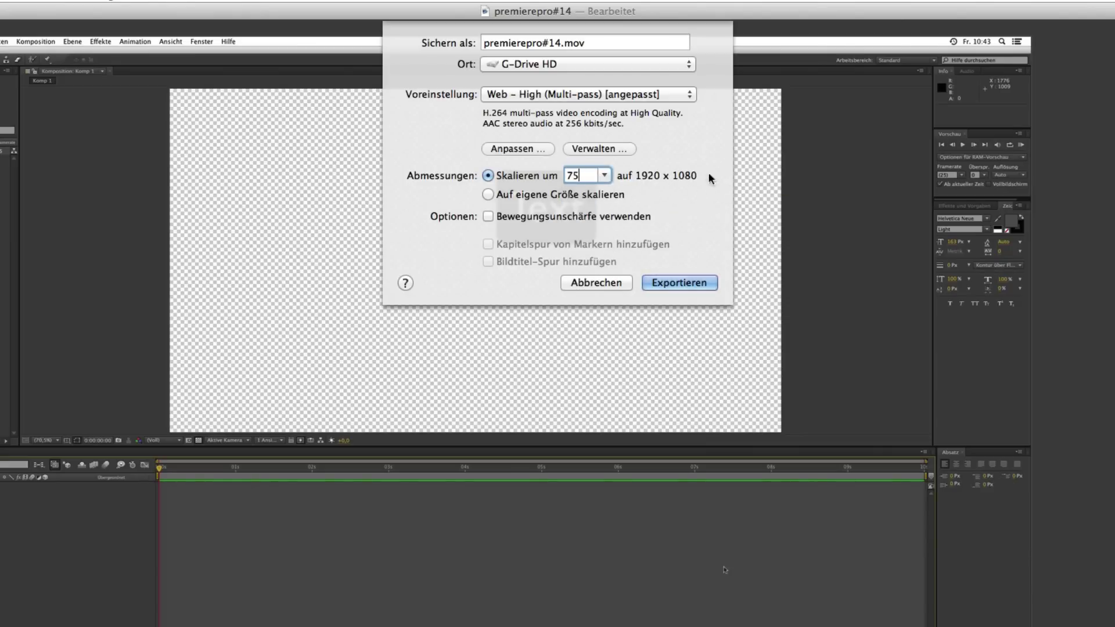
{"action": "left_click", "coordinate": [604, 176]}
{"action": "left_click", "coordinate": [577, 224]}
{"action": "left_click", "coordinate": [604, 175]}
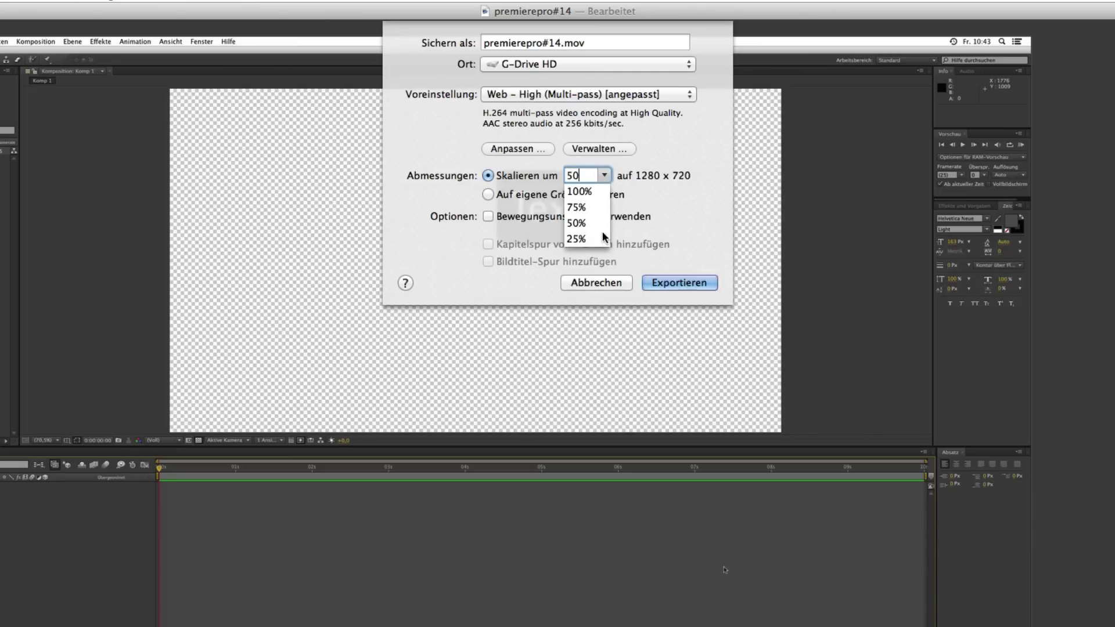
{"action": "left_click", "coordinate": [583, 239]}
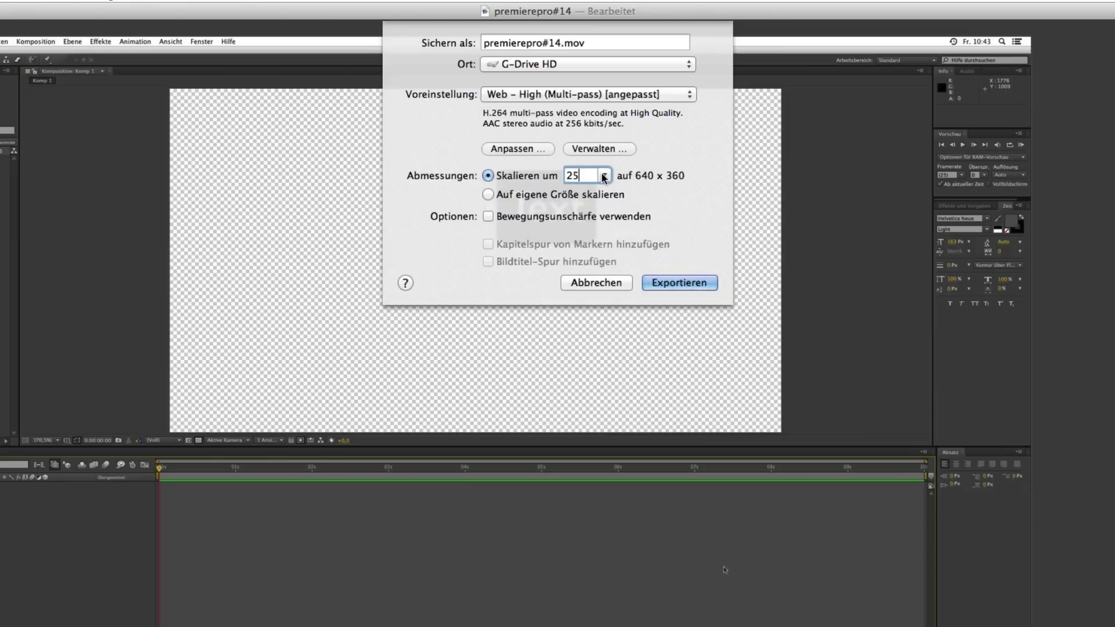
Set the export scale to 75% (1920 x 1080) and cancel without exporting.
{"action": "left_click", "coordinate": [604, 177]}
{"action": "left_click", "coordinate": [578, 207]}
{"action": "left_click", "coordinate": [603, 283]}
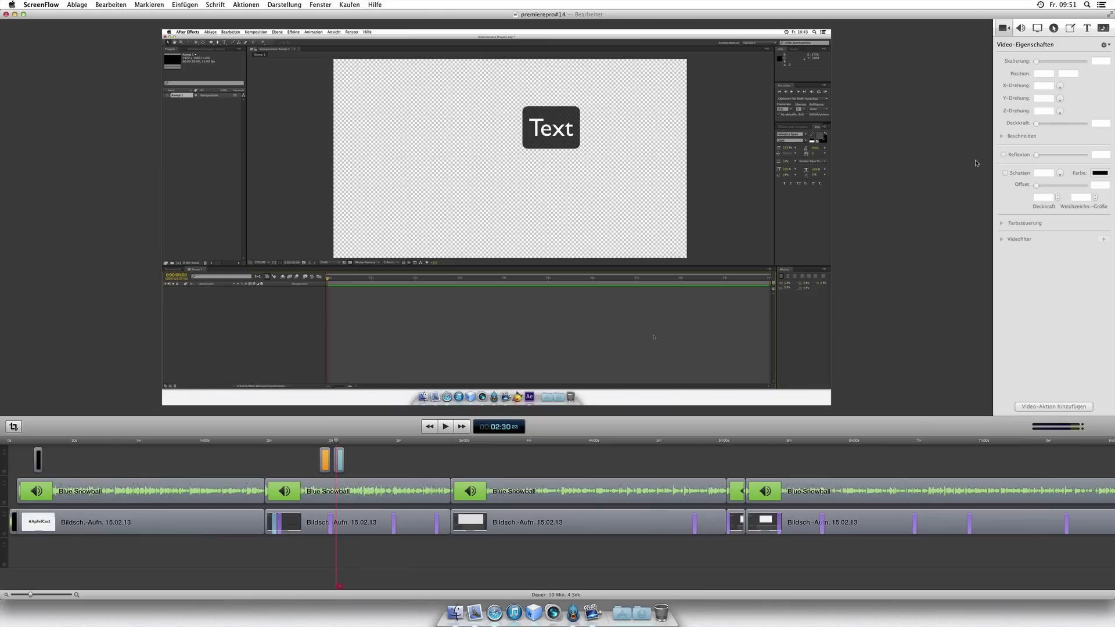
Hide ScreenFlow with Cmd+H to reveal the ApfelCast desktop.
{"action": "key", "text": "super+h"}
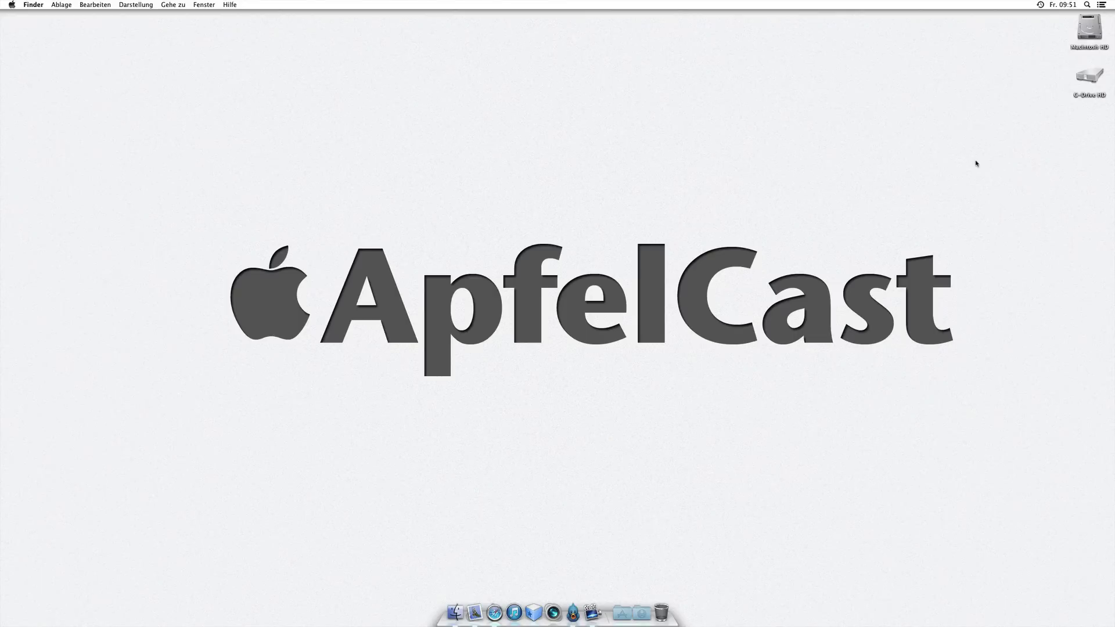